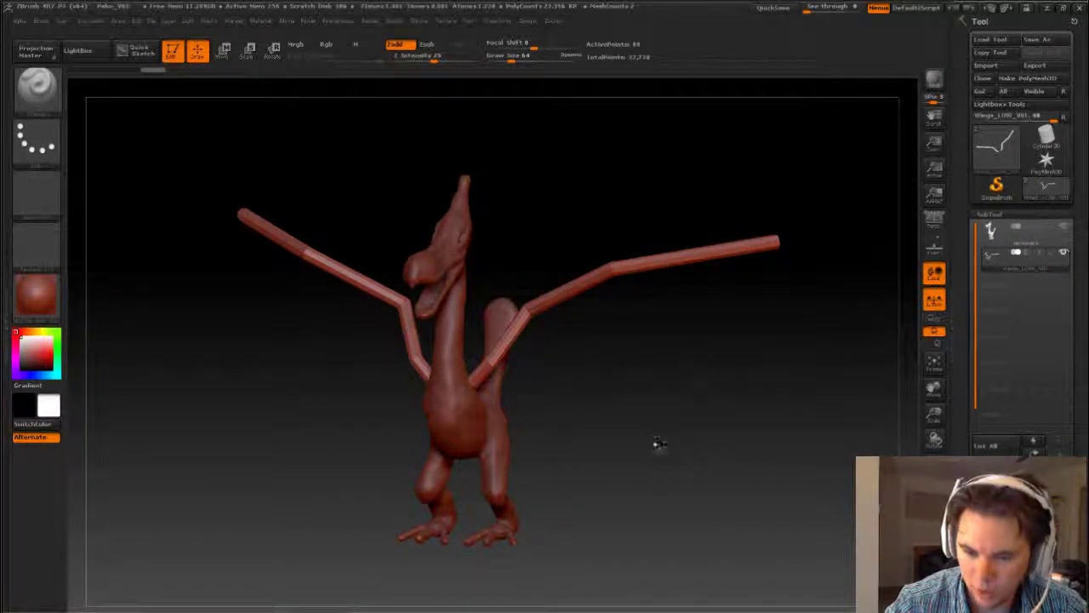
- Rotate the pterodactyl to a new angle and bring up the Transform menu
drag(660, 453, 590, 272)
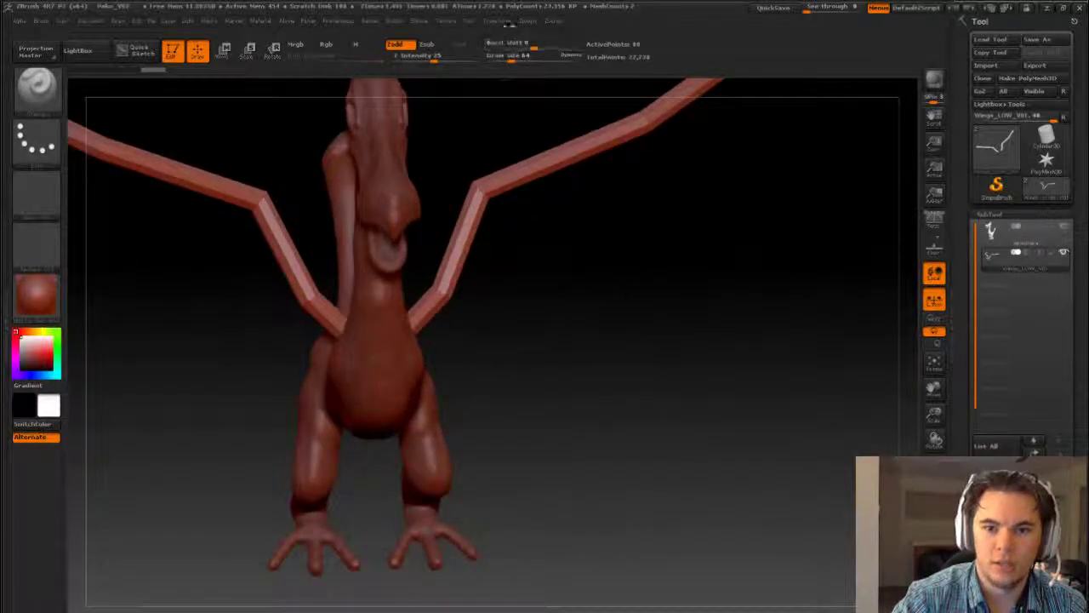
click(507, 20)
- Activate X-axis symmetry, then turn to a side view and zoom out over torso, head and arms
click(542, 307)
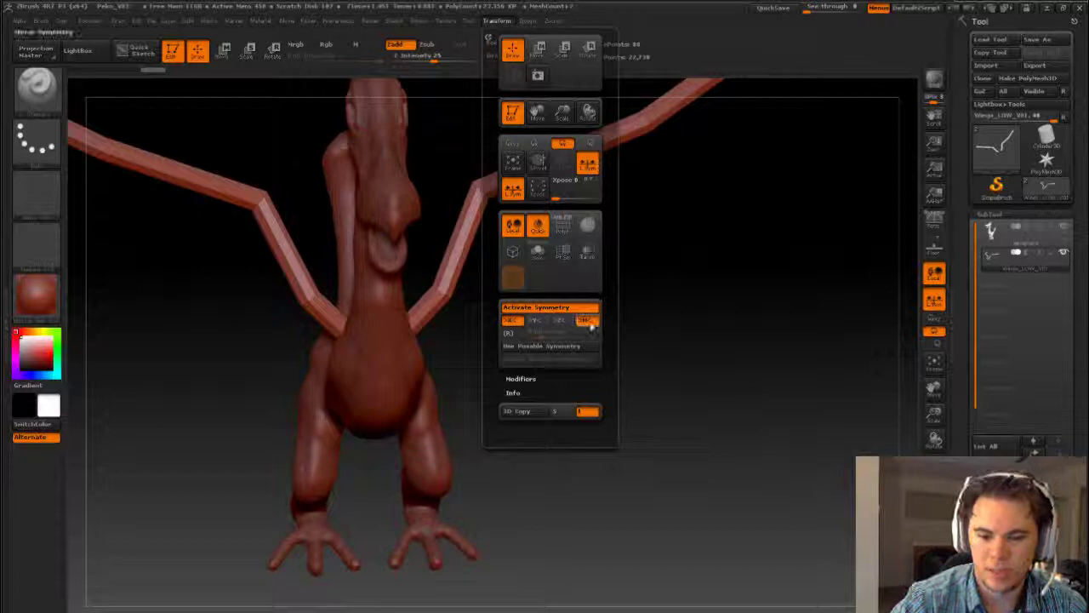
drag(622, 382, 765, 339)
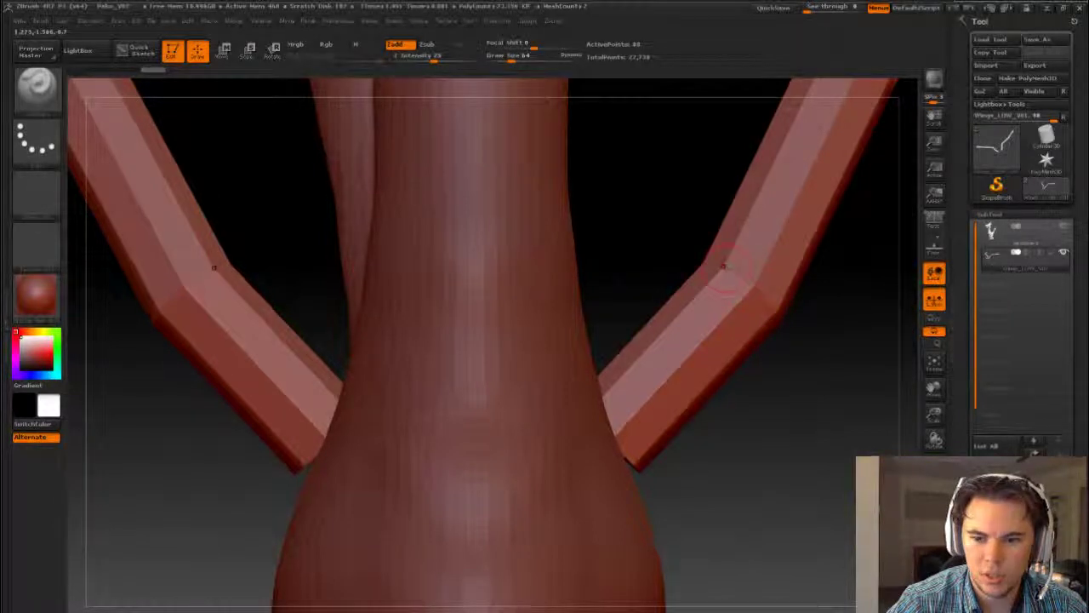
drag(847, 408, 669, 394)
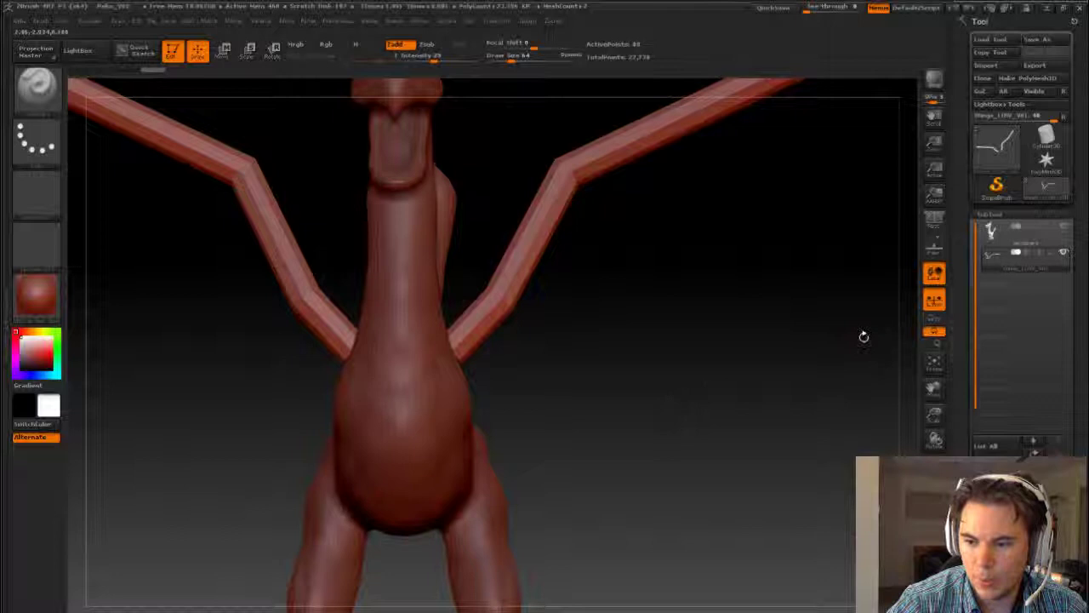
- Expand the DynaMesh settings and remesh the pterodactyl, undoing and reapplying it once
scroll(971, 415, down, 5)
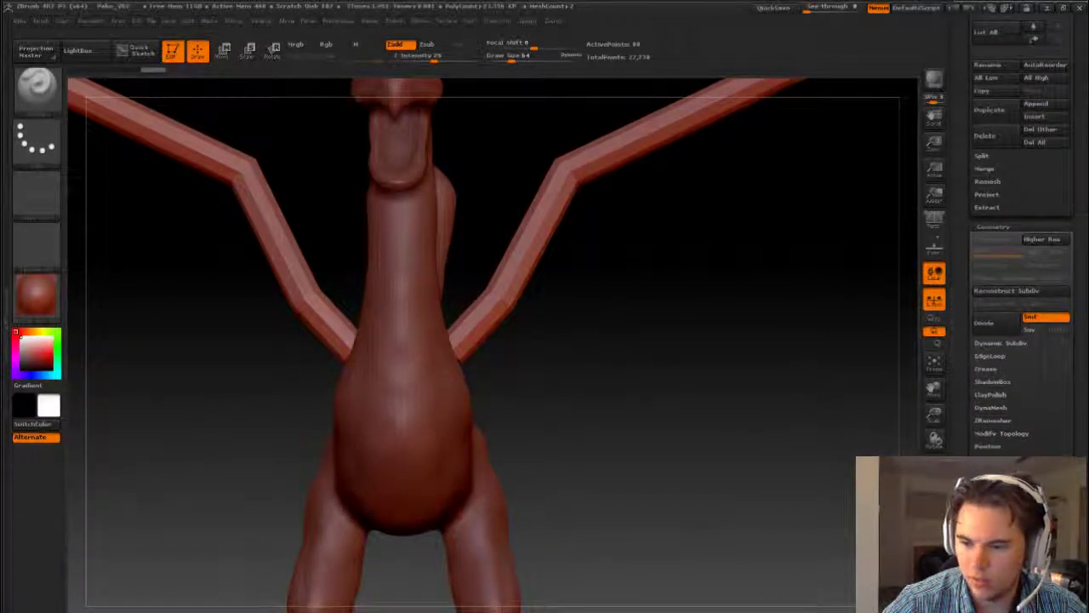
click(990, 408)
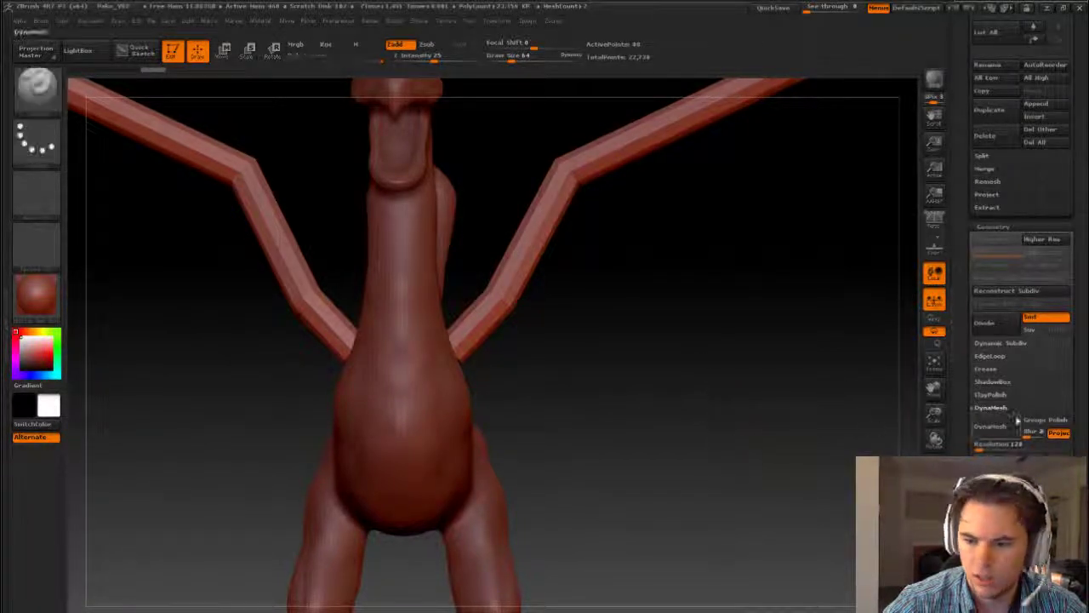
click(992, 428)
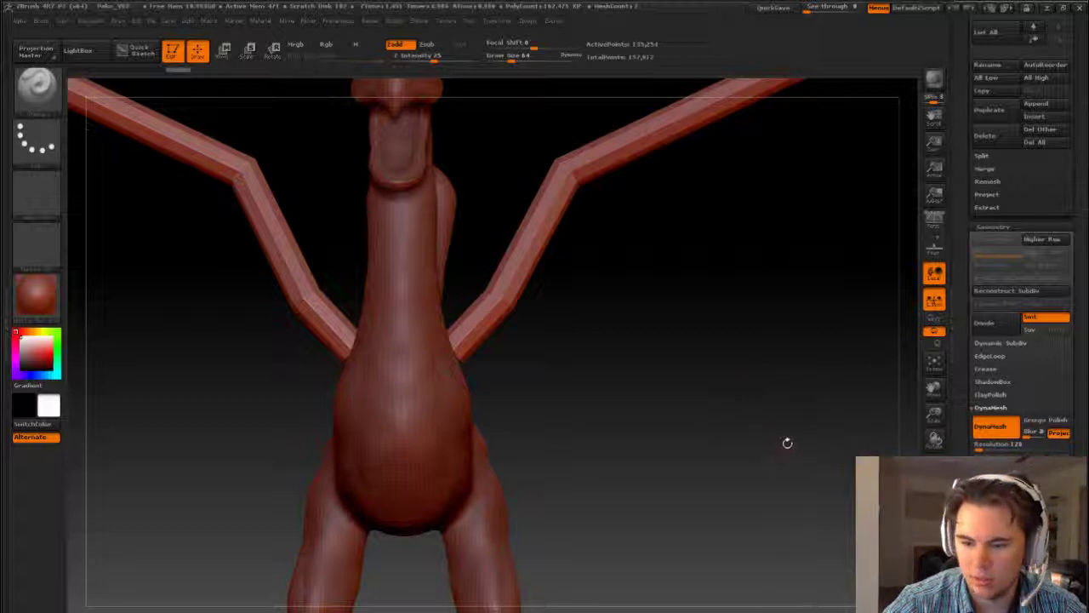
key(ctrl+z)
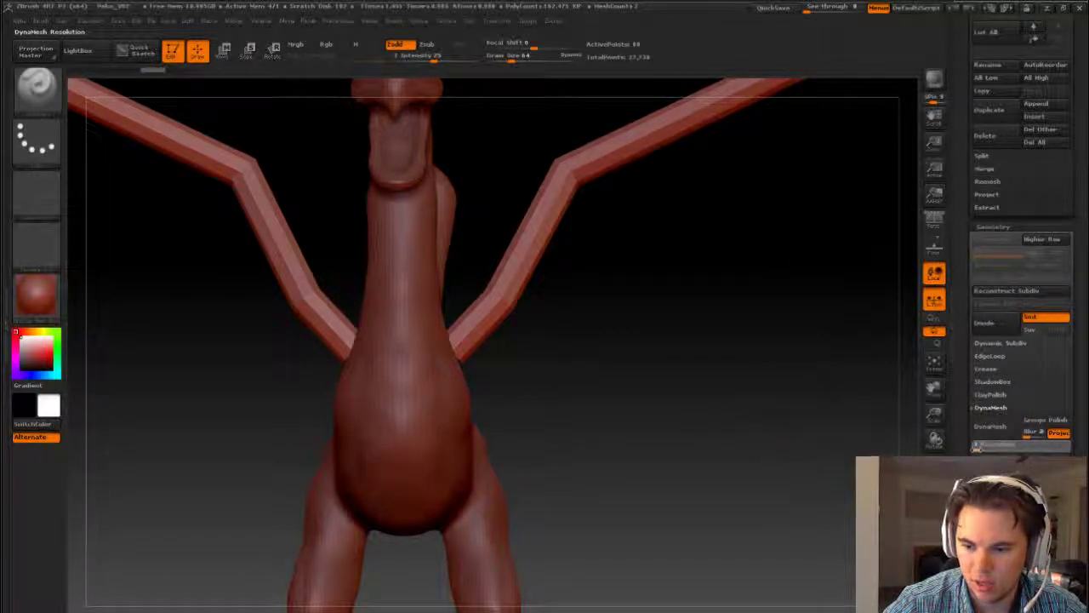
click(991, 428)
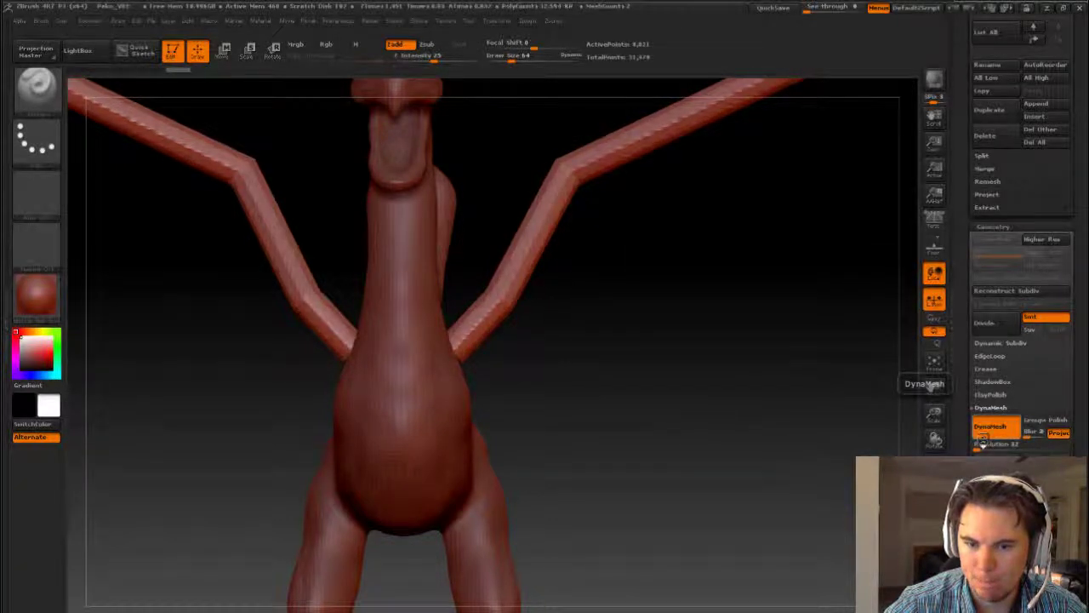
- Toggle the remesh with undo/redo to compare, then apply DynaMesh again from a front view
key(ctrl+z)
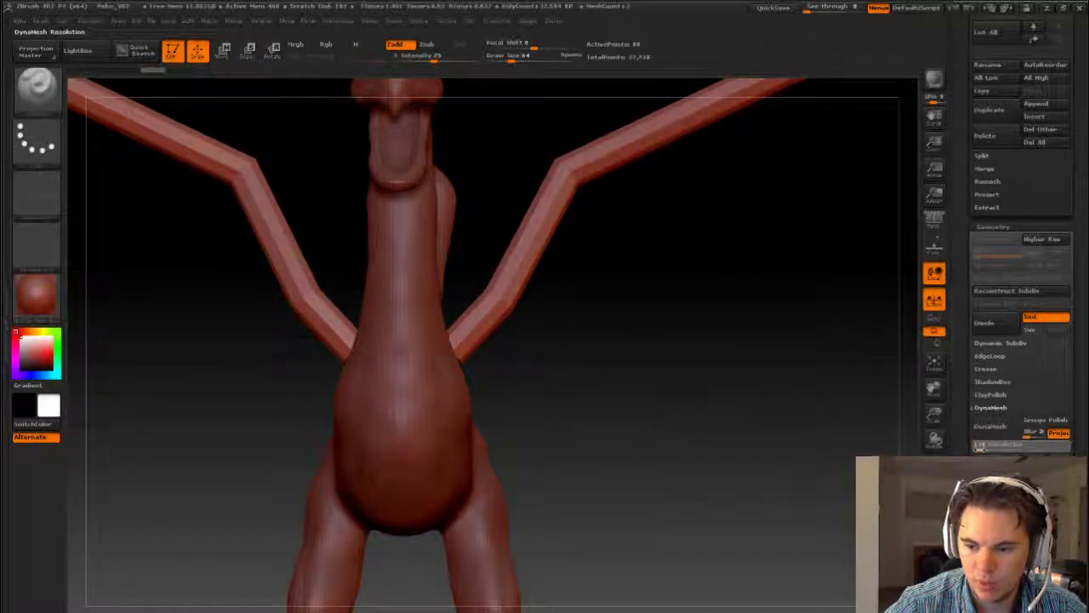
key(ctrl+shift+z)
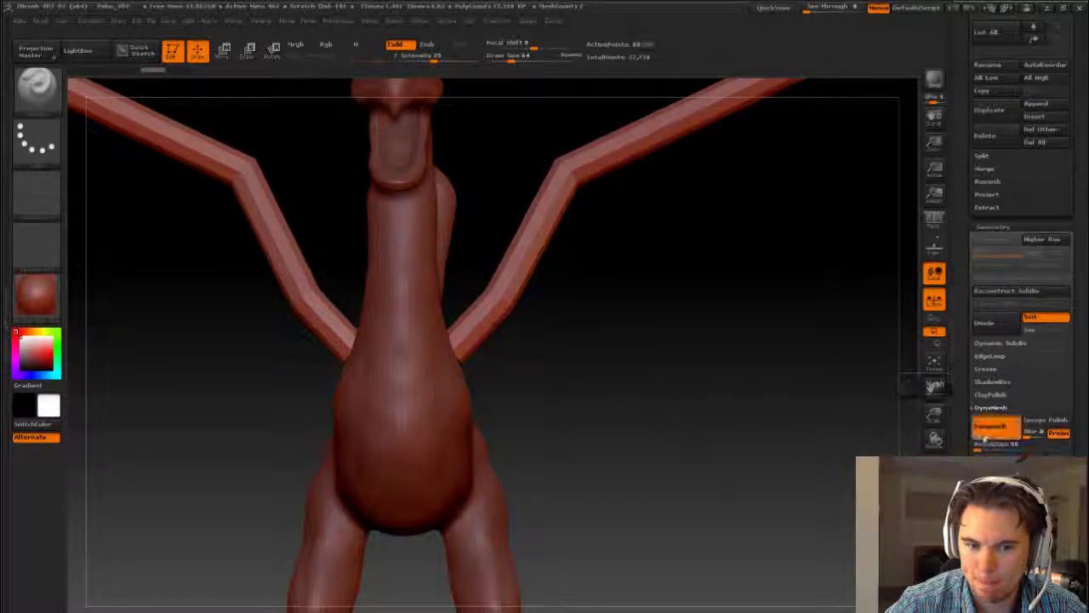
drag(808, 213, 803, 434)
key(ctrl+z)
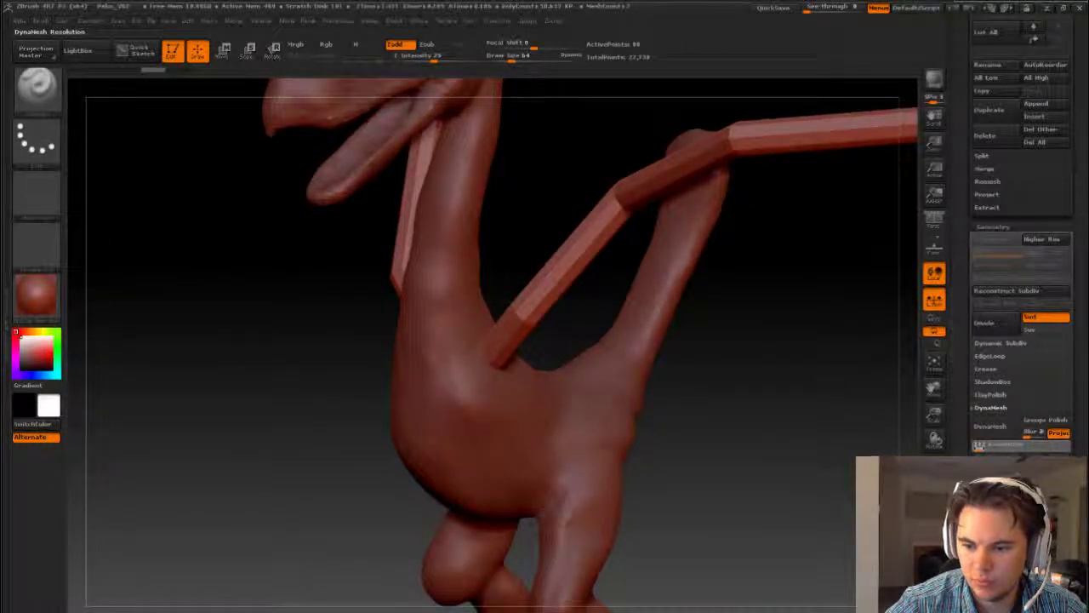
click(985, 427)
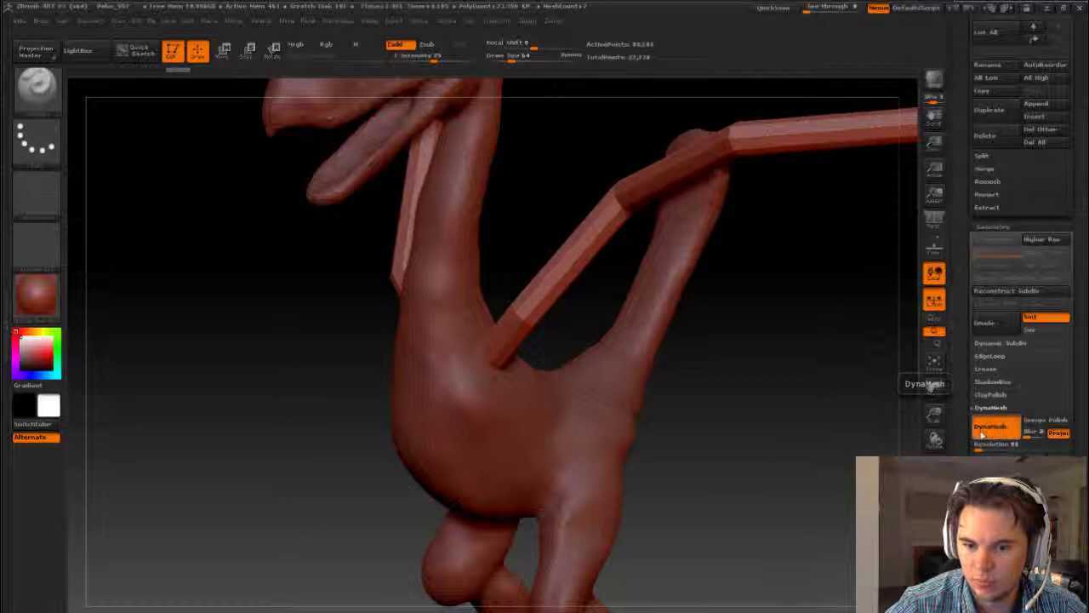
drag(753, 426, 723, 459)
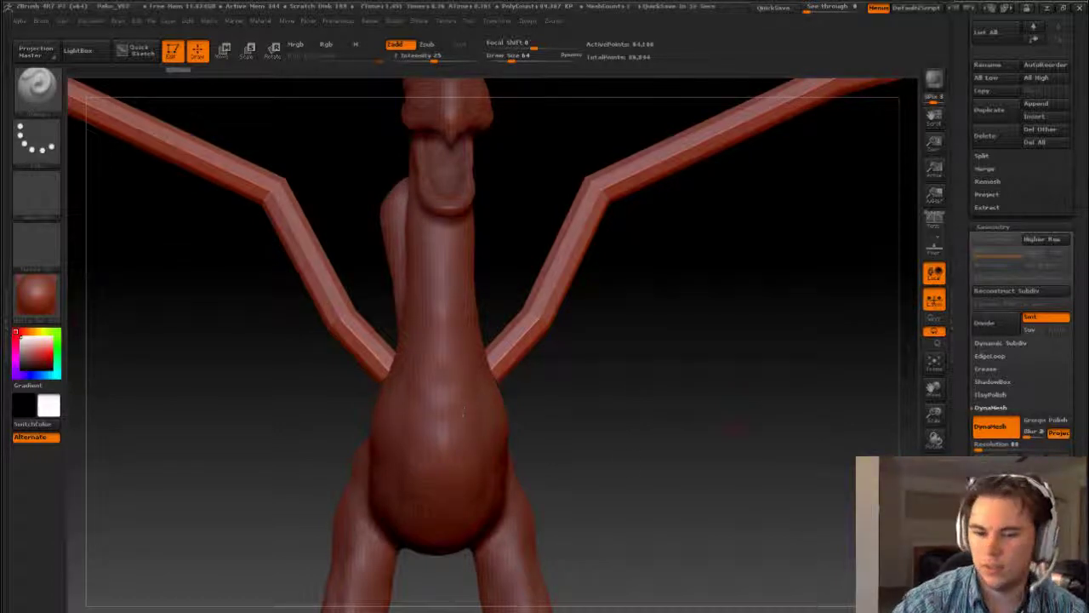
drag(668, 414, 624, 456)
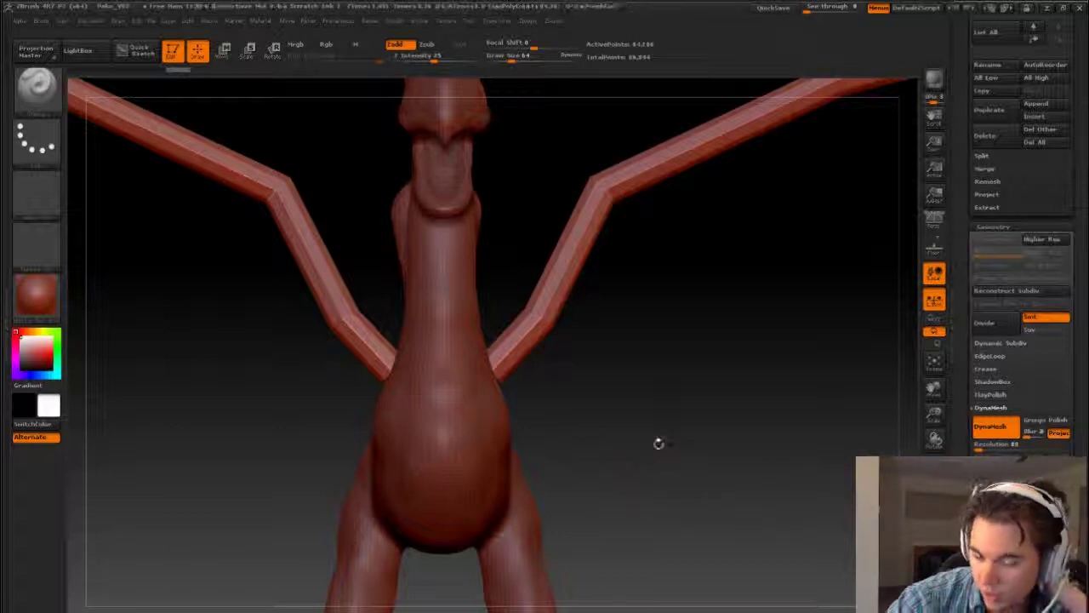
drag(634, 406, 746, 361)
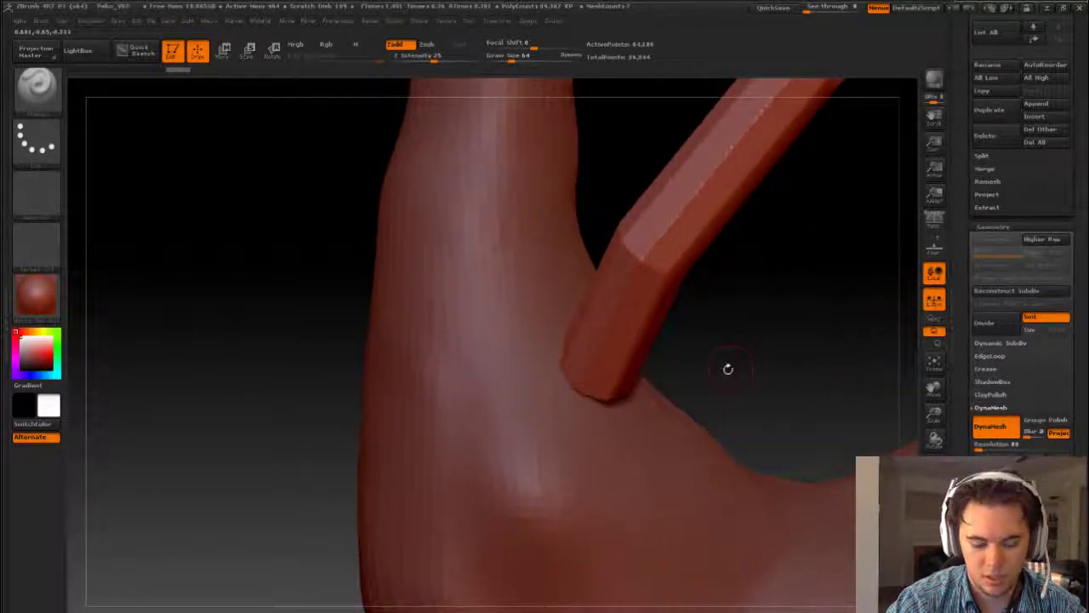
- Switch brush with B-S-T, subdivide the mesh, and sculpt a small stroke at the wing-neck crease
key(b)
key(s)
key(t)
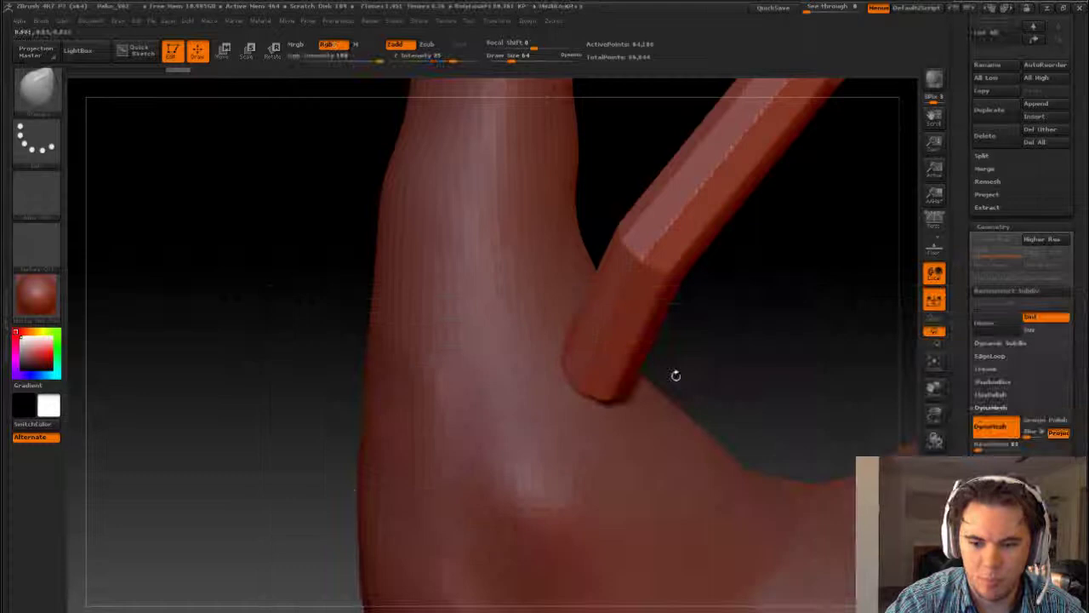
key(ctrl+d)
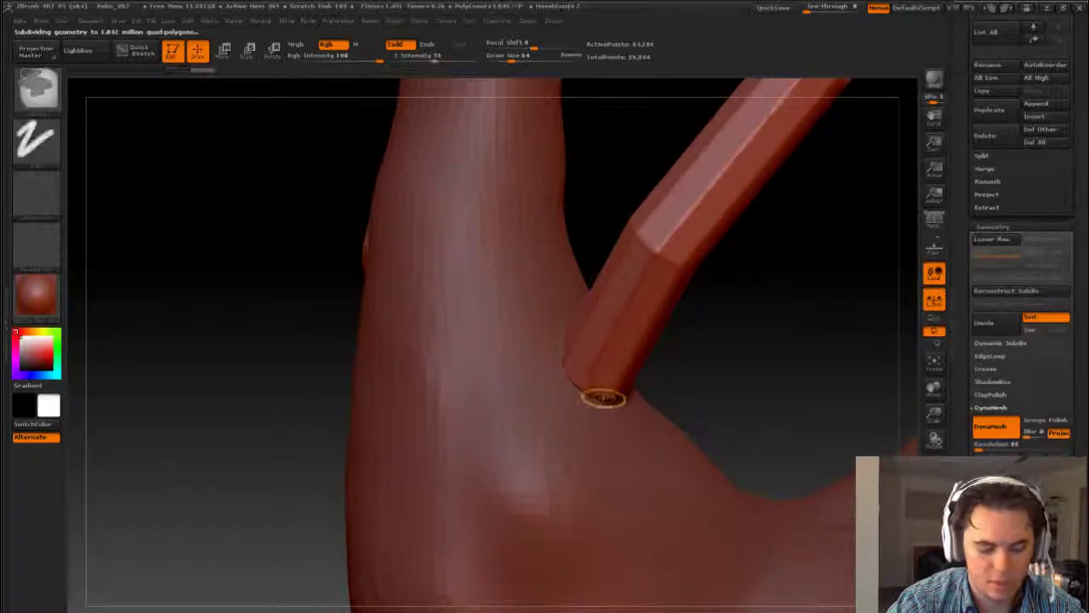
mouse_move(596, 400)
shift+mouse_down()
mouse_move(585, 390)
mouse_move(602, 389)
shift+mouse_up()
- Orbit around the limbs and shrink the brush draw size to 131
key(s)
mouse_move(766, 341)
mouse_down()
mouse_move(647, 353)
mouse_move(612, 409)
mouse_move(628, 422)
mouse_up()
drag(749, 355, 689, 196)
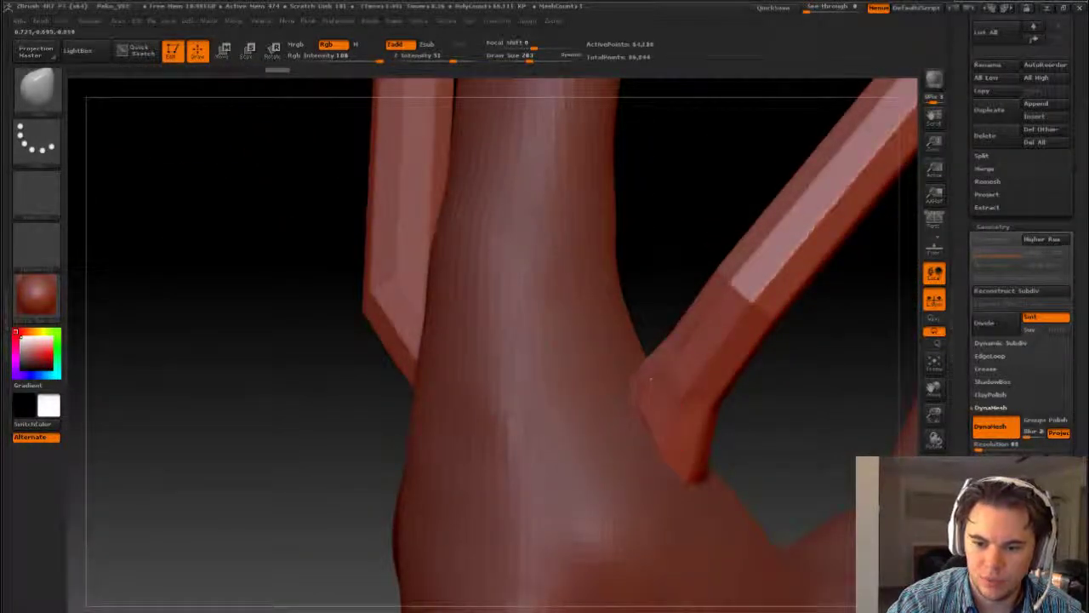
drag(644, 285, 626, 328)
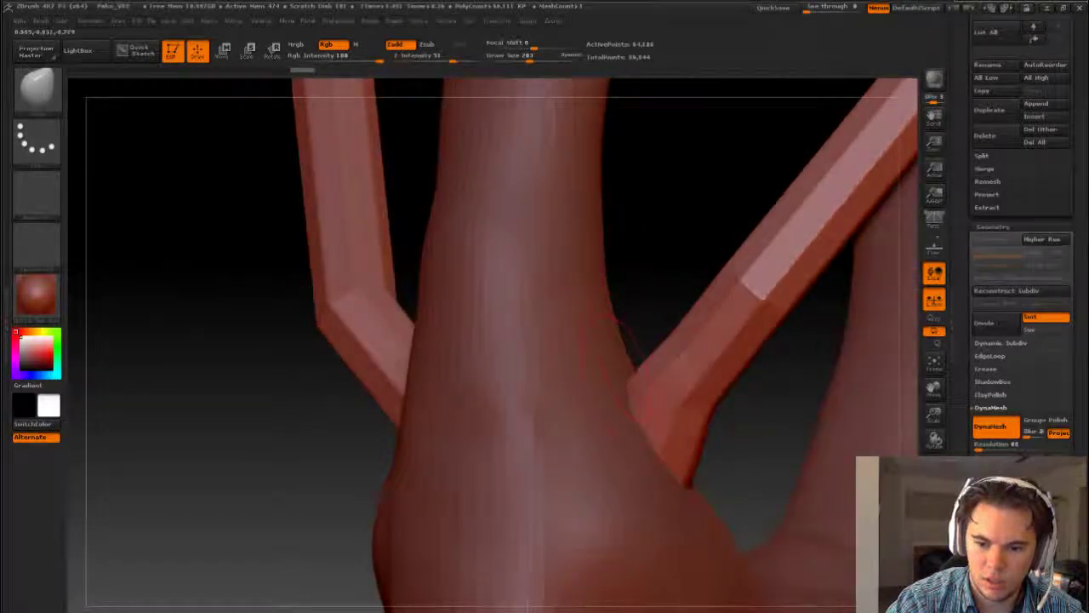
key(s)
click(626, 385)
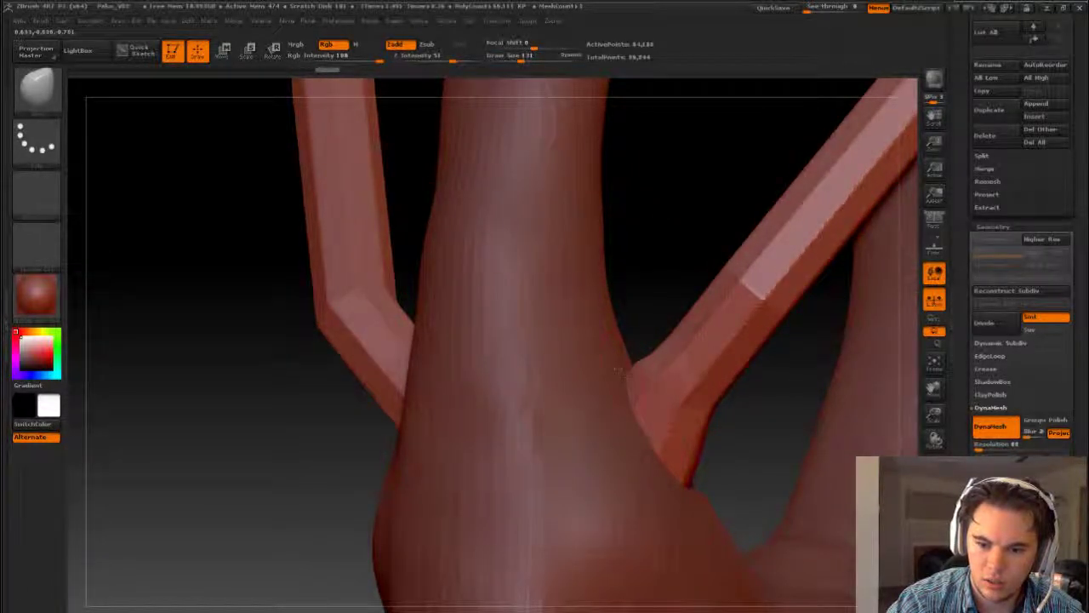
- Orbit around the wing limb to frame the rounded knob at its base
drag(625, 344, 620, 379)
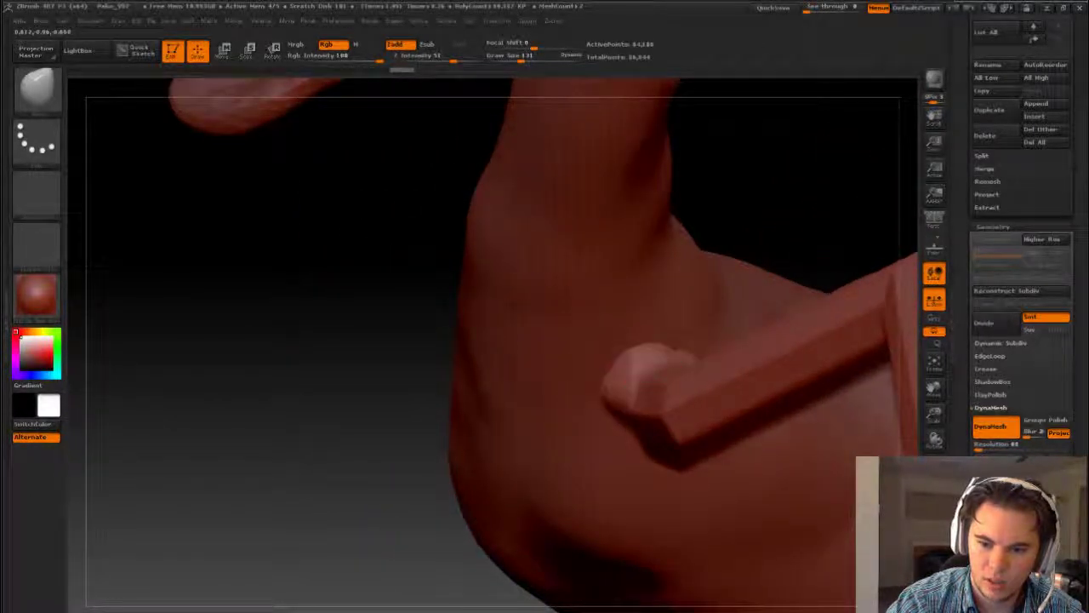
drag(634, 362, 723, 213)
drag(685, 371, 680, 383)
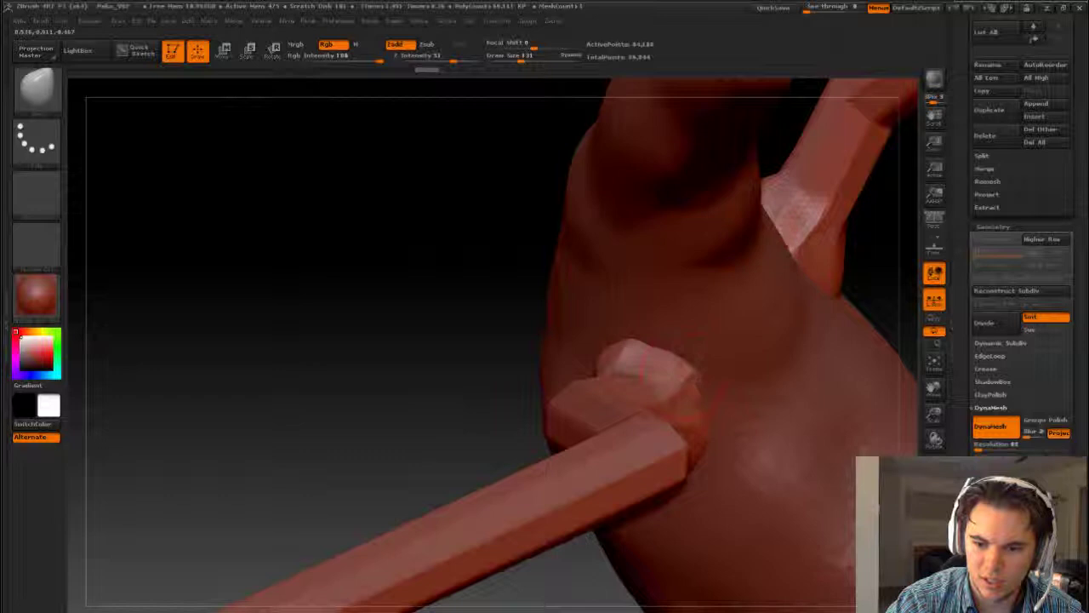
drag(434, 334, 460, 332)
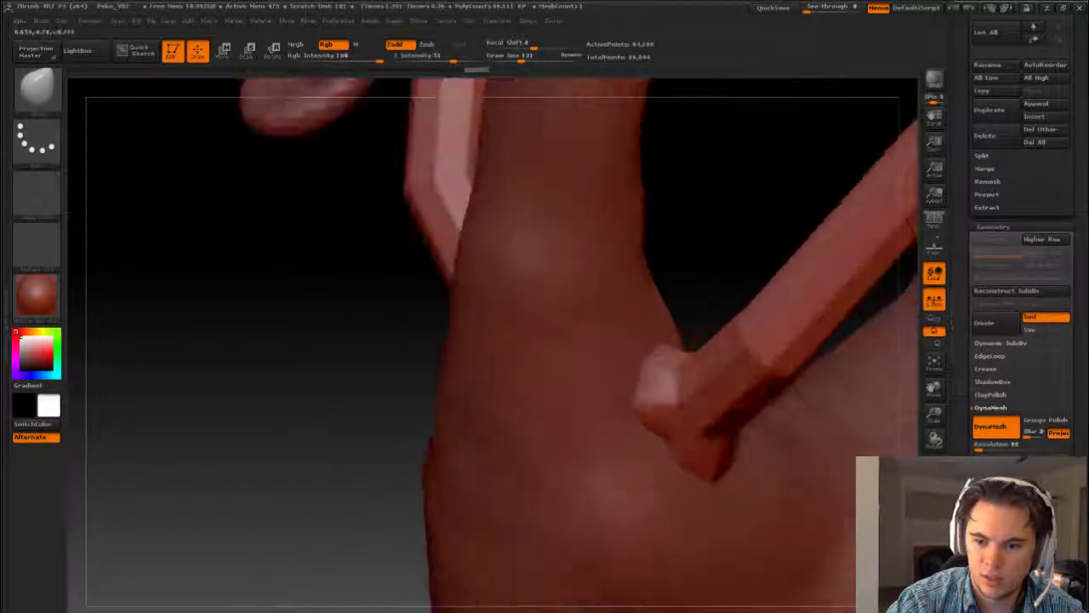
drag(809, 345, 685, 240)
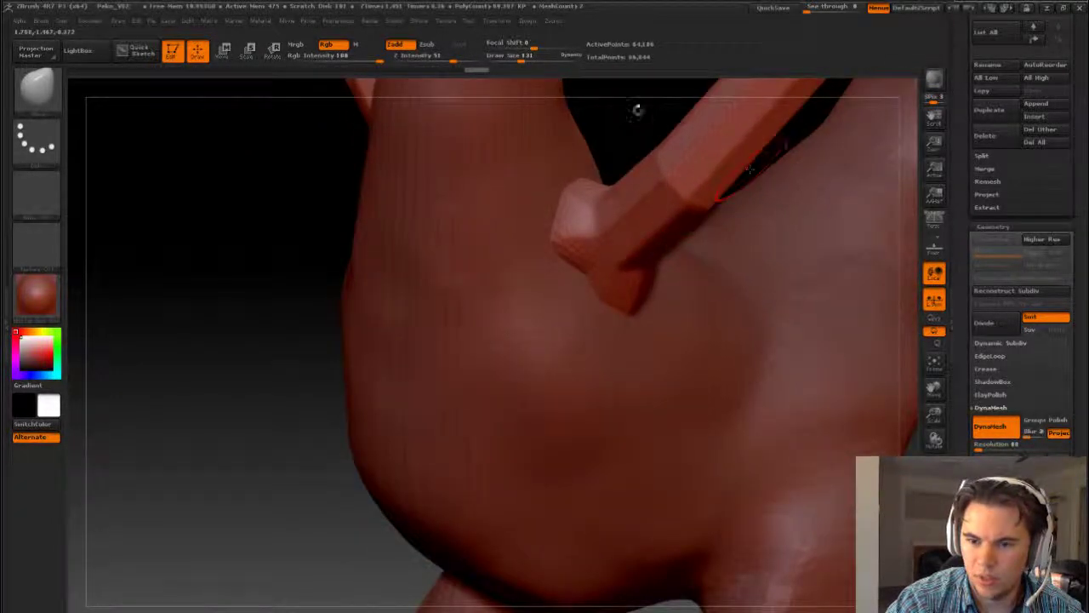
drag(637, 109, 624, 73)
drag(756, 247, 654, 295)
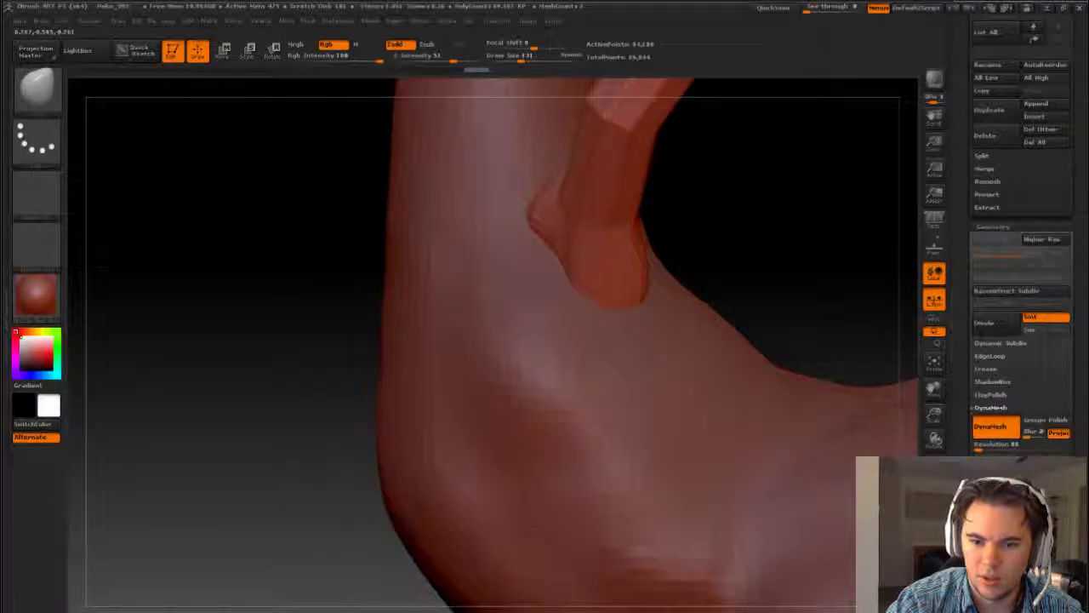
mouse_move(791, 222)
mouse_down()
mouse_move(647, 255)
mouse_move(668, 269)
mouse_up()
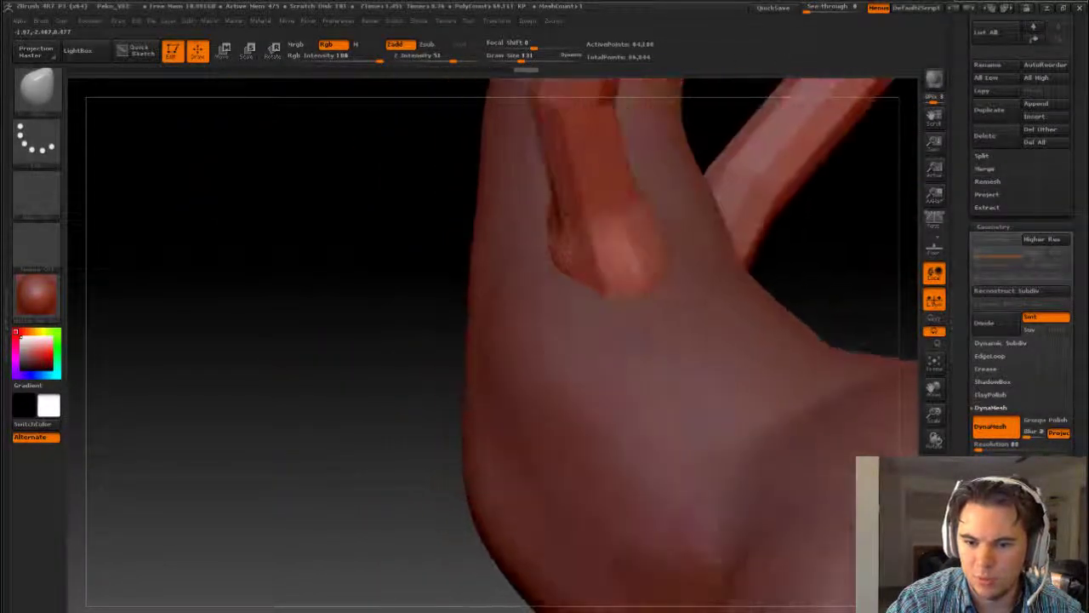
- Shift-smooth the left and lower-left sides of the limb-base knob
key(shift)
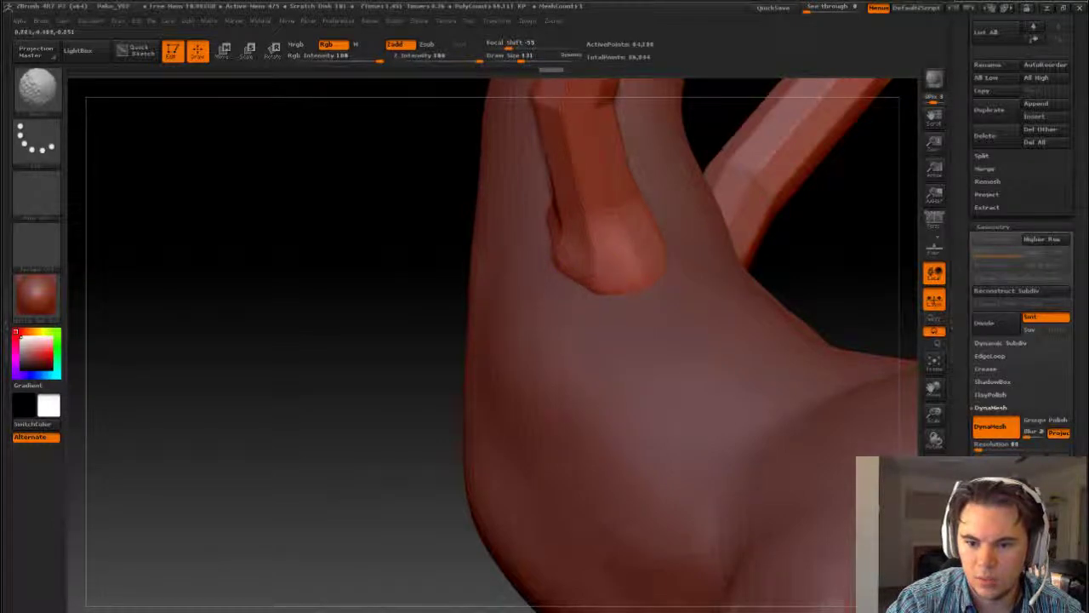
mouse_move(698, 215)
mouse_down()
mouse_move(803, 248)
mouse_move(768, 309)
mouse_move(682, 372)
mouse_move(613, 396)
mouse_up()
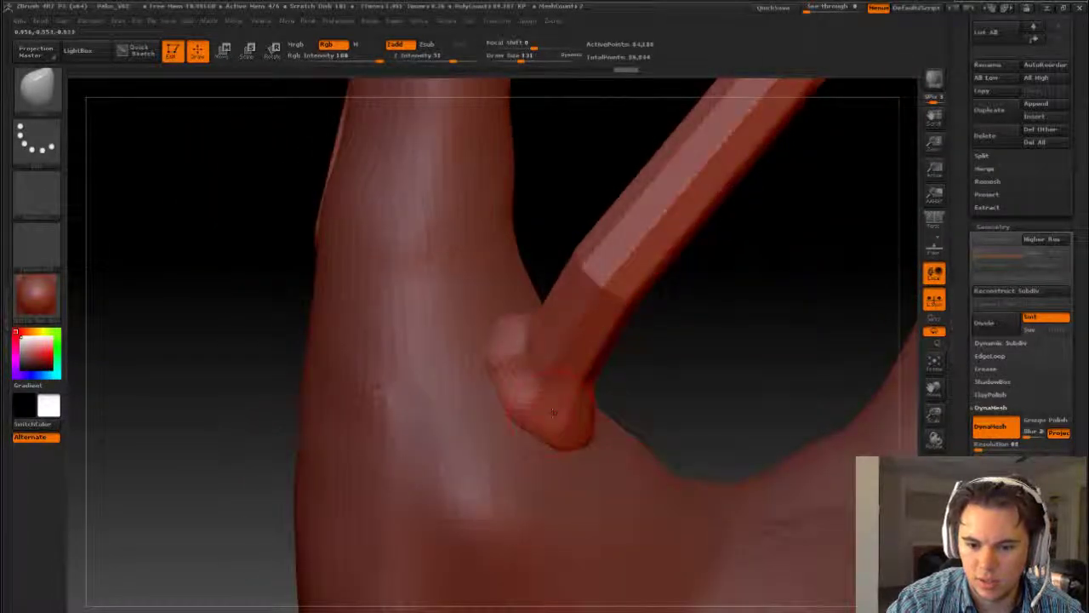
drag(692, 365, 534, 413)
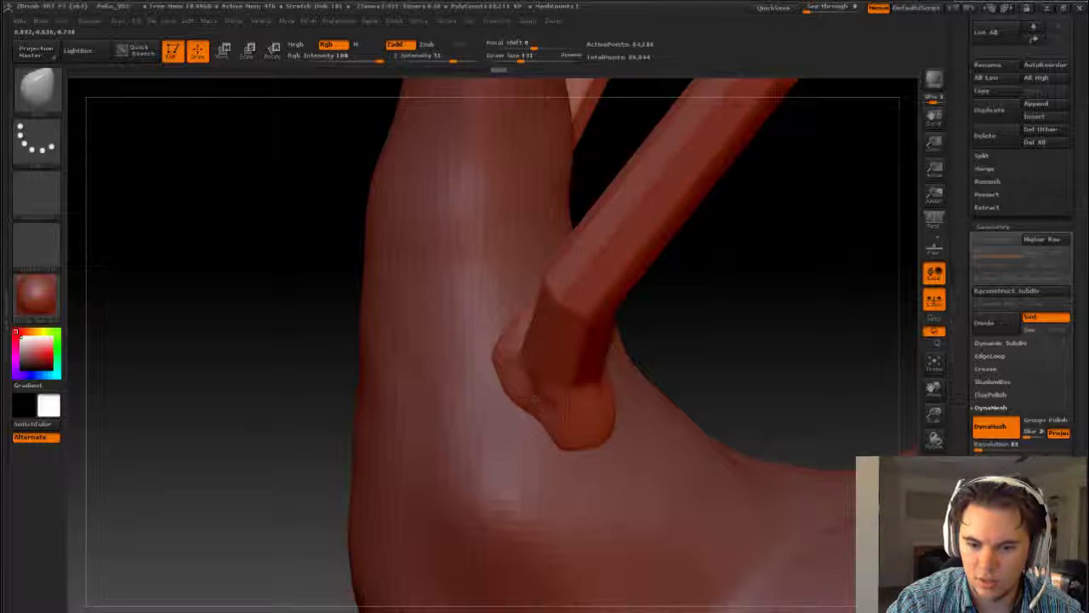
mouse_move(509, 362)
mouse_down()
mouse_move(502, 388)
mouse_move(563, 422)
mouse_up()
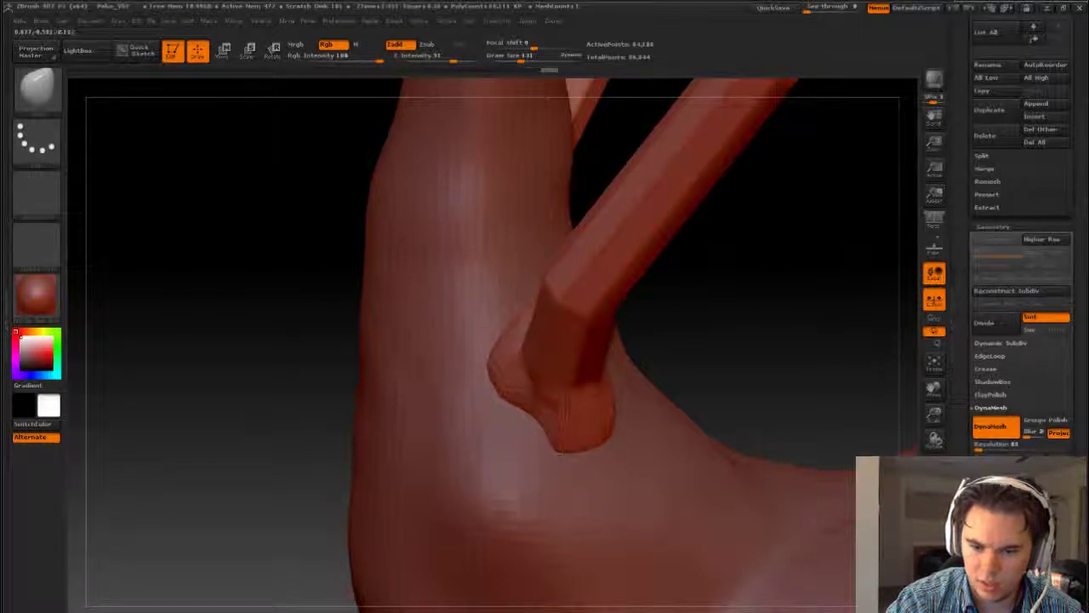
drag(500, 384, 537, 426)
- Sculpt a stroke on the limb, undo the accidental dent, and reorient the model
drag(726, 355, 886, 144)
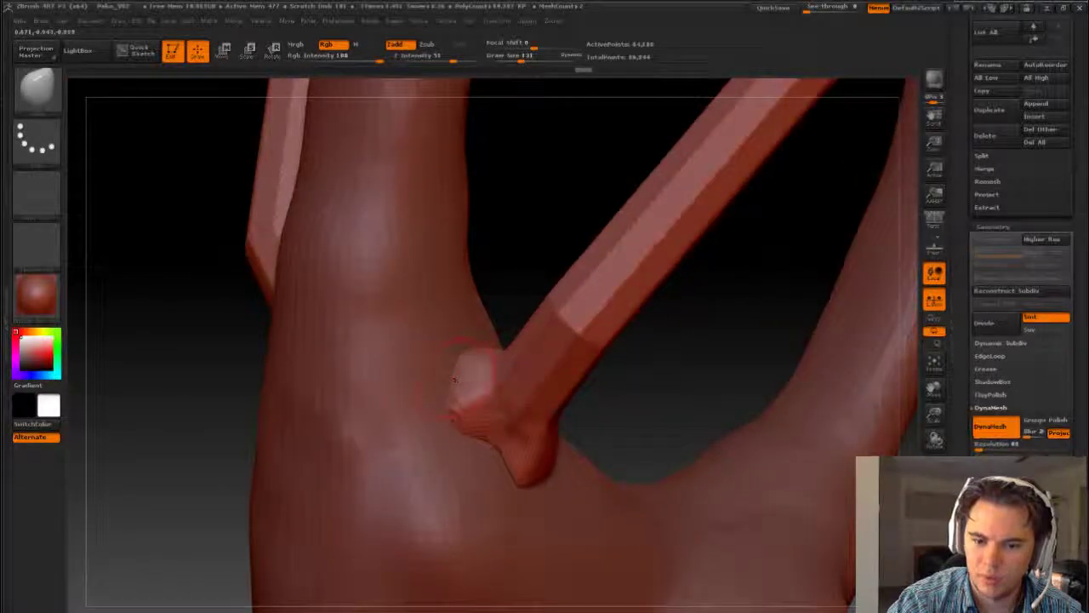
mouse_move(501, 307)
mouse_down()
mouse_move(519, 293)
mouse_move(489, 323)
mouse_up()
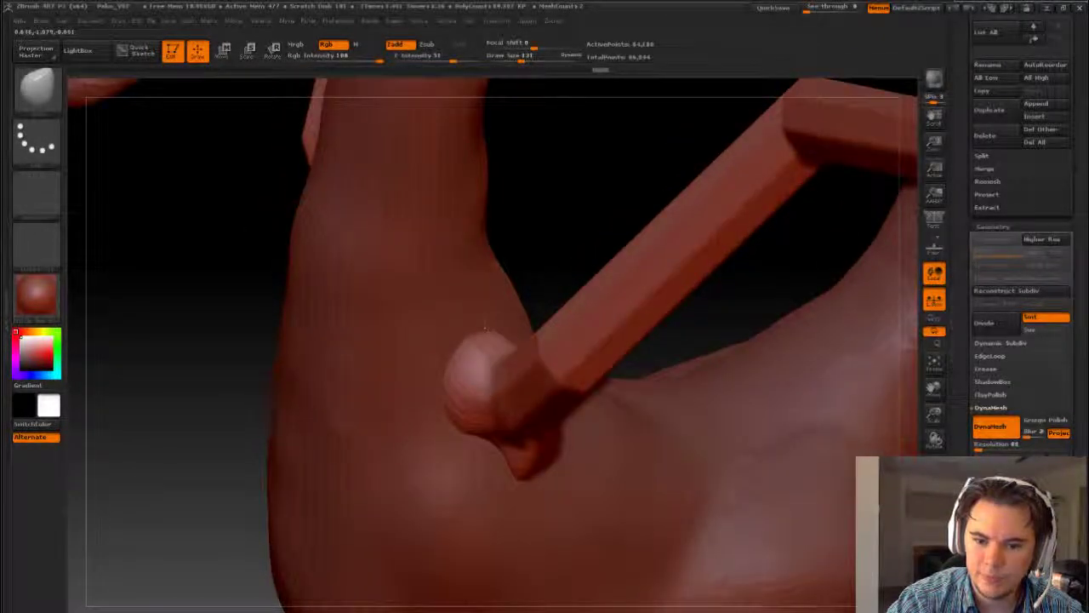
drag(654, 305, 637, 303)
key(ctrl+z)
drag(732, 304, 579, 281)
- Orbit the model around the wing limbs, ending on a view of the head and wings
drag(543, 421, 204, 451)
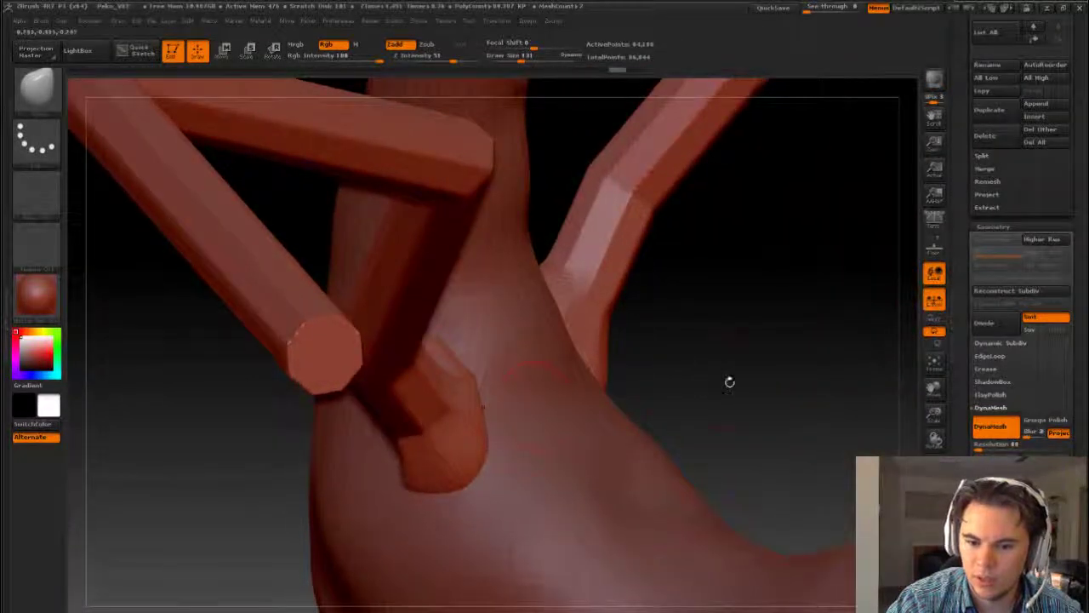
drag(729, 383, 477, 388)
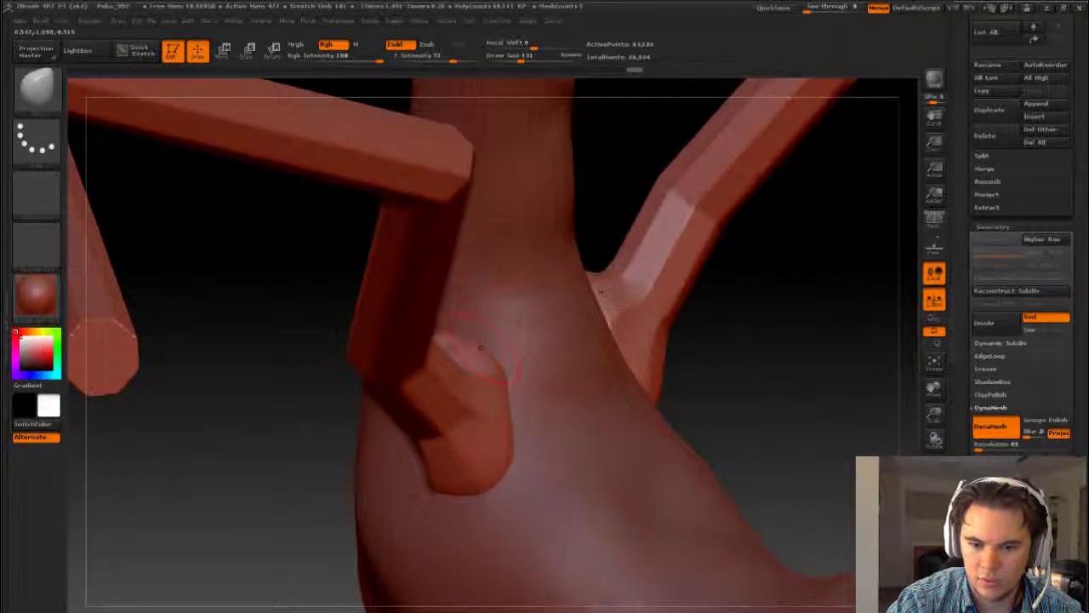
drag(797, 372, 674, 392)
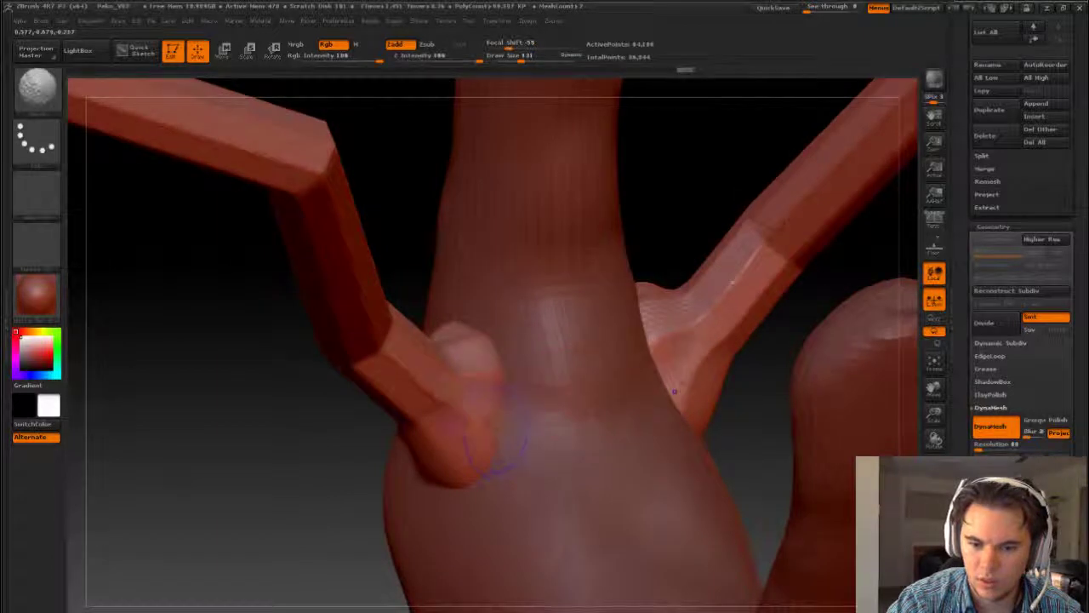
drag(763, 442, 545, 430)
mouse_move(661, 410)
mouse_down()
mouse_move(627, 437)
mouse_move(672, 414)
mouse_move(732, 413)
mouse_move(703, 395)
mouse_move(713, 391)
mouse_up()
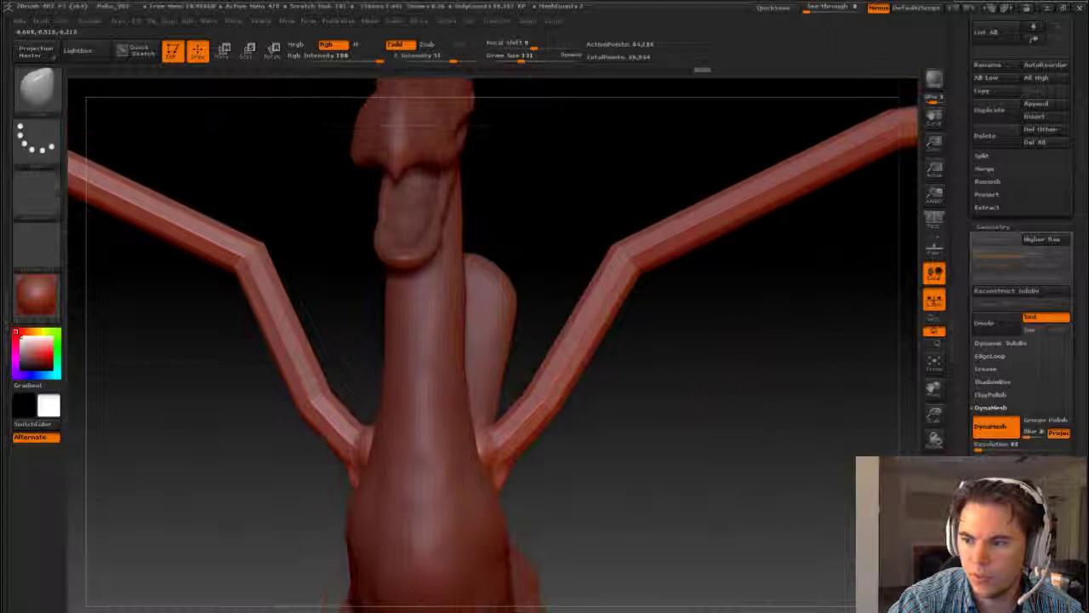
mouse_move(646, 317)
mouse_down()
mouse_move(592, 445)
mouse_move(693, 457)
mouse_move(674, 456)
mouse_move(710, 496)
mouse_move(674, 417)
mouse_move(669, 450)
mouse_move(652, 418)
mouse_up()
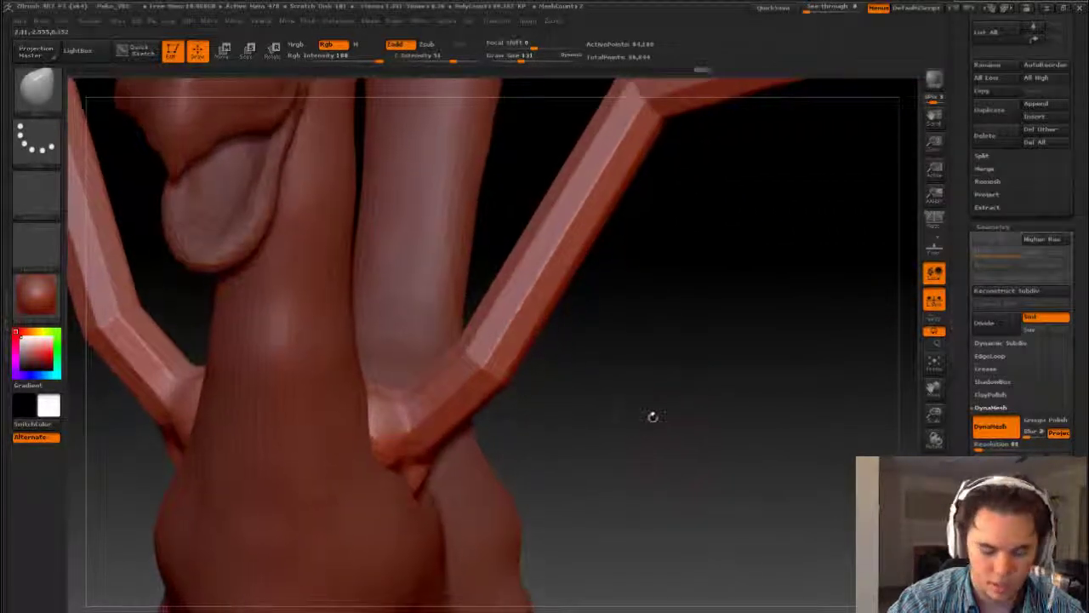
- Load a new sculpting brush from the library filtered with B, I, N
key(b)
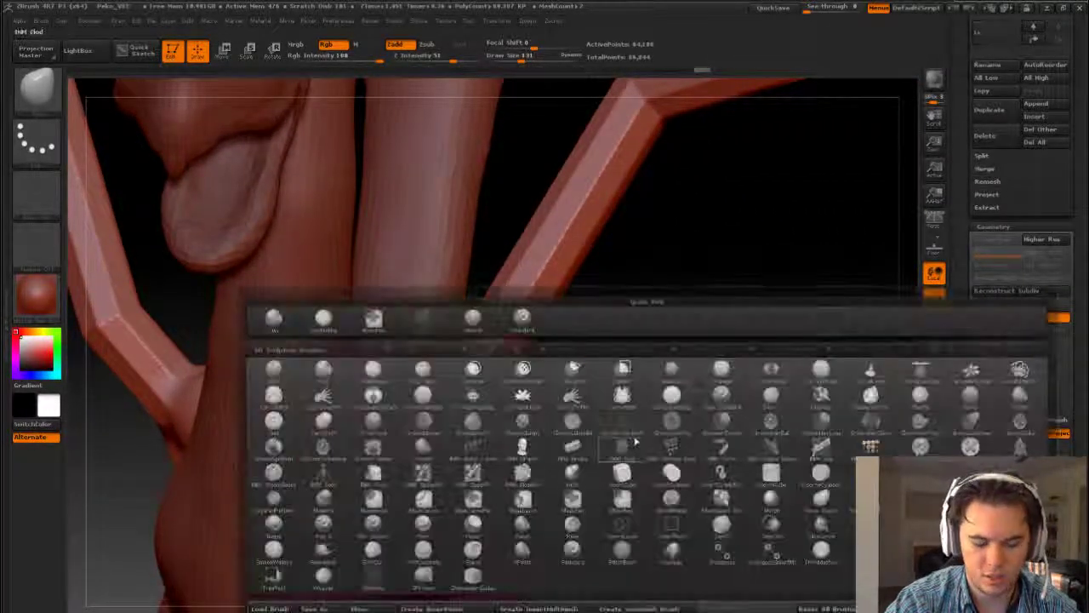
key(i)
key(n)
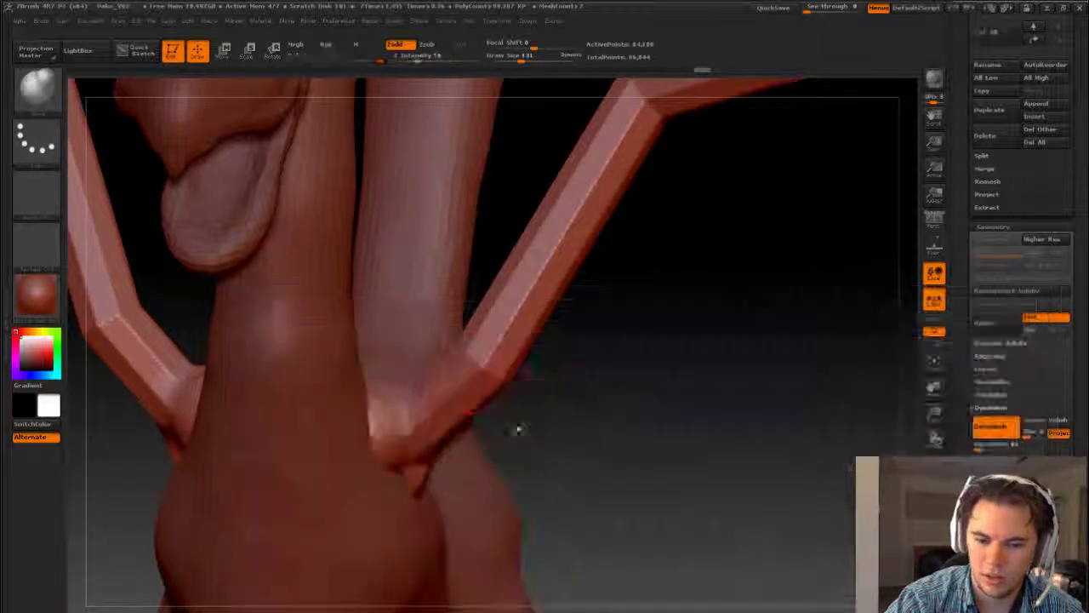
drag(516, 417, 525, 365)
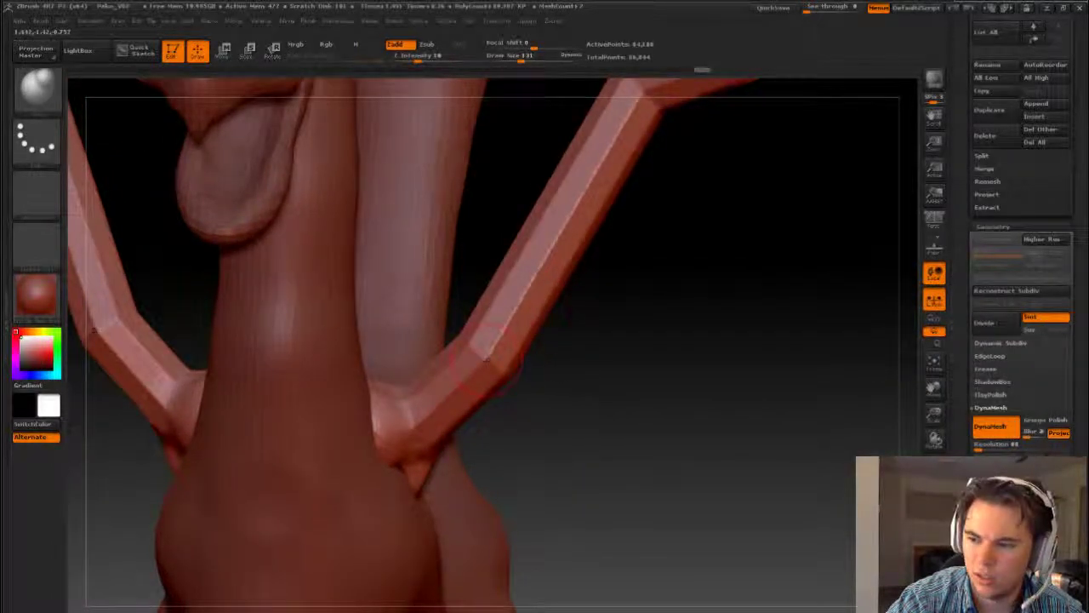
- Step up and back down a subdivision level, then set Draw Size to 244
key(ctrl+d)
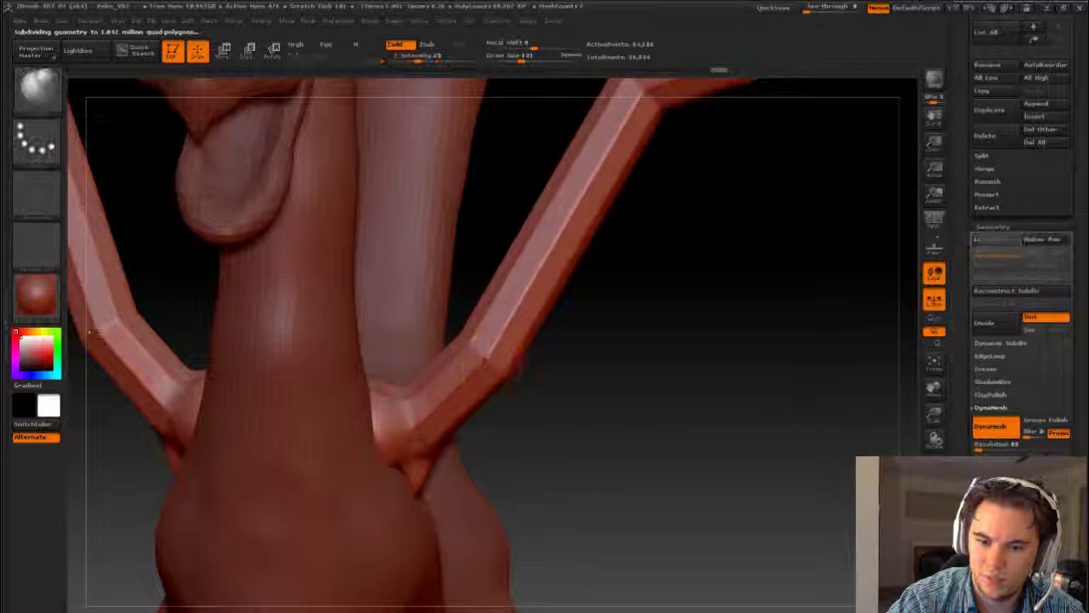
key(s)
key(shift+d)
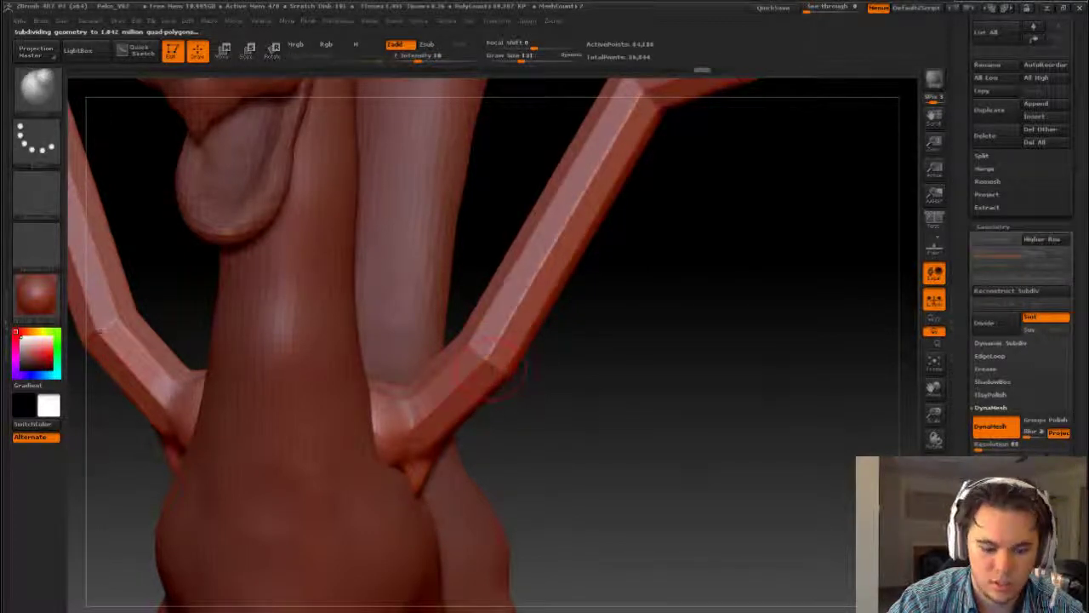
key(s)
click(491, 358)
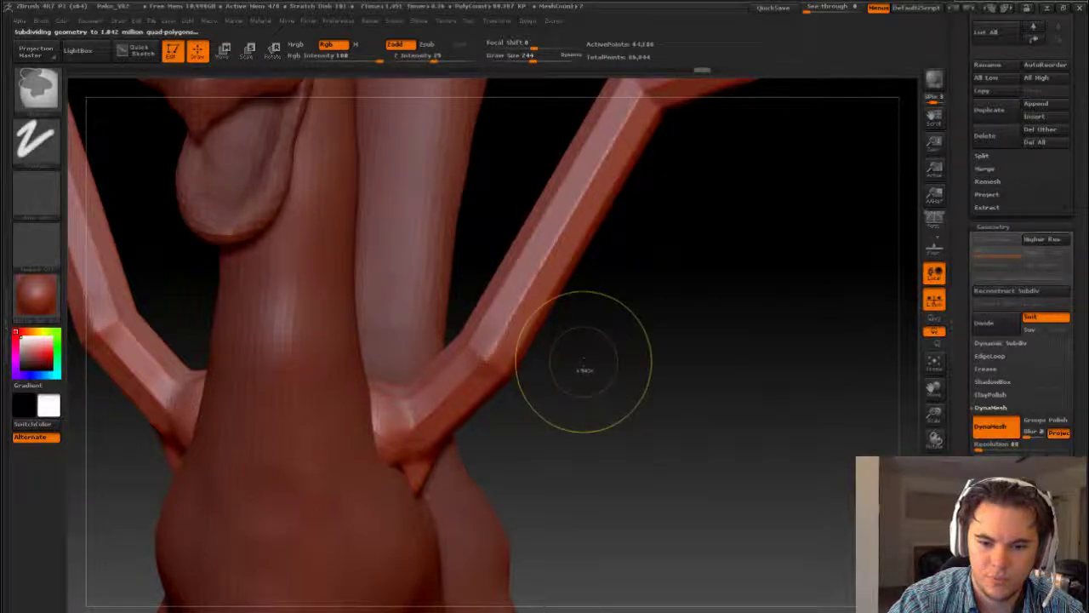
- Build up the elbow corner of the wing limb with a brush stroke
drag(627, 374, 563, 311)
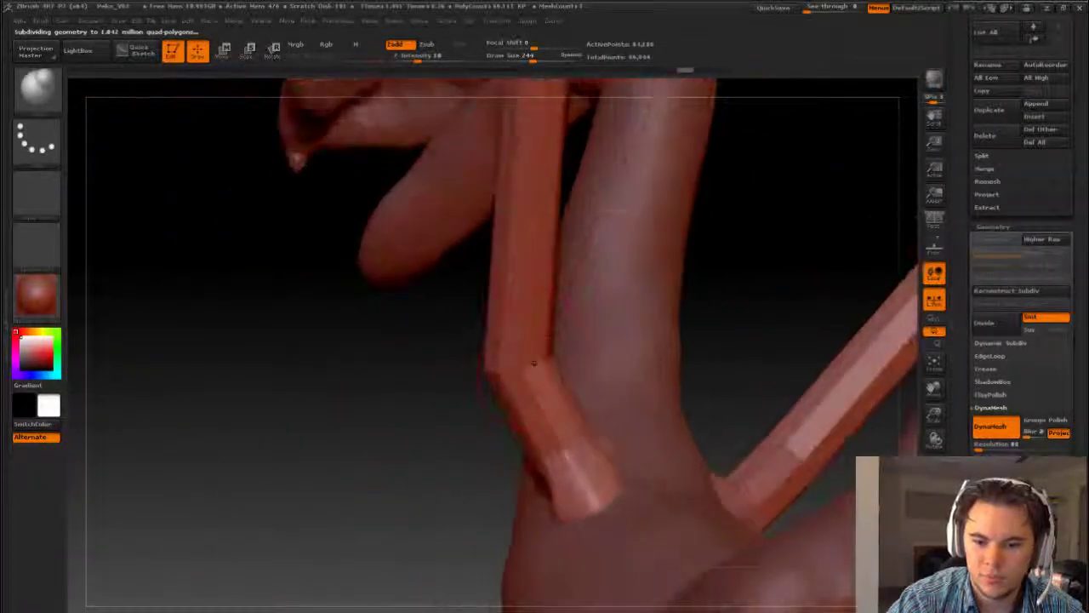
drag(524, 359, 520, 356)
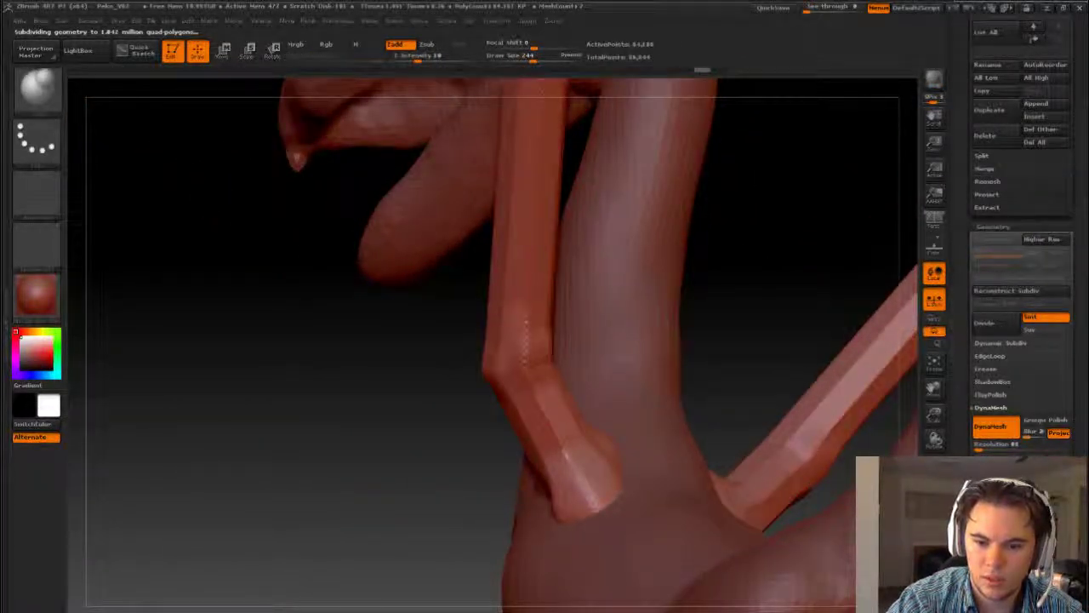
drag(476, 213, 538, 280)
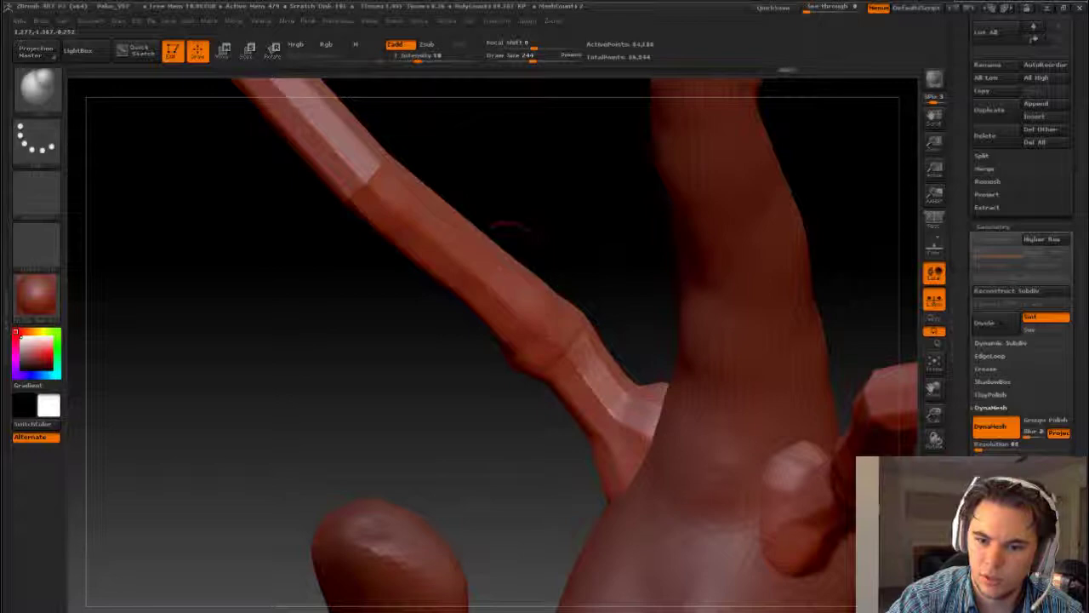
drag(511, 228, 562, 340)
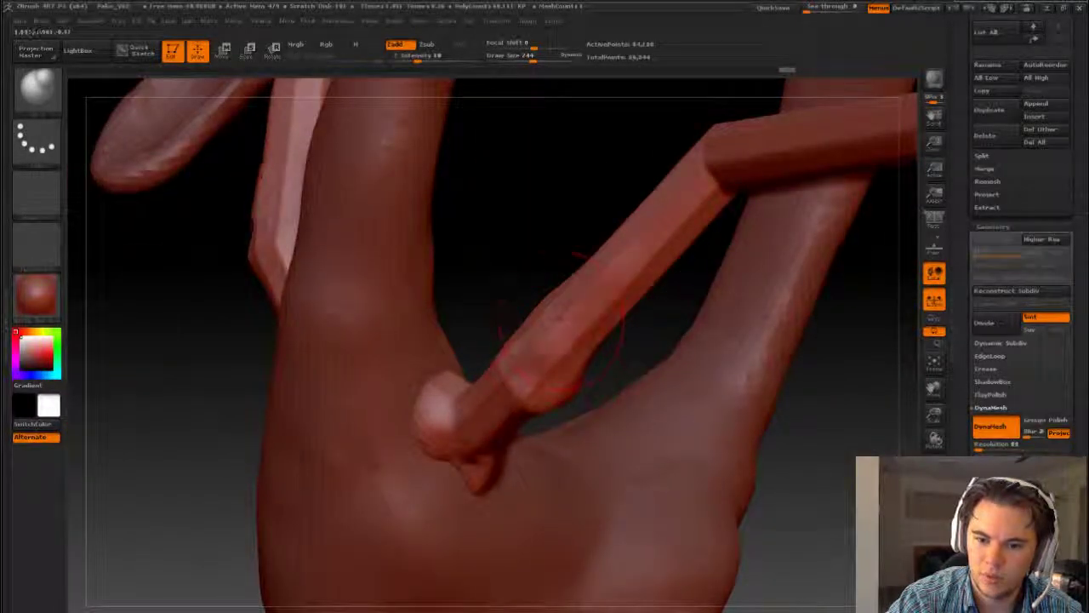
- Shift-smooth the arm's edge and elbow joint, then orbit out to check the whole figure
key(shift)
shift+drag(261, 115, 271, 259)
drag(664, 361, 656, 306)
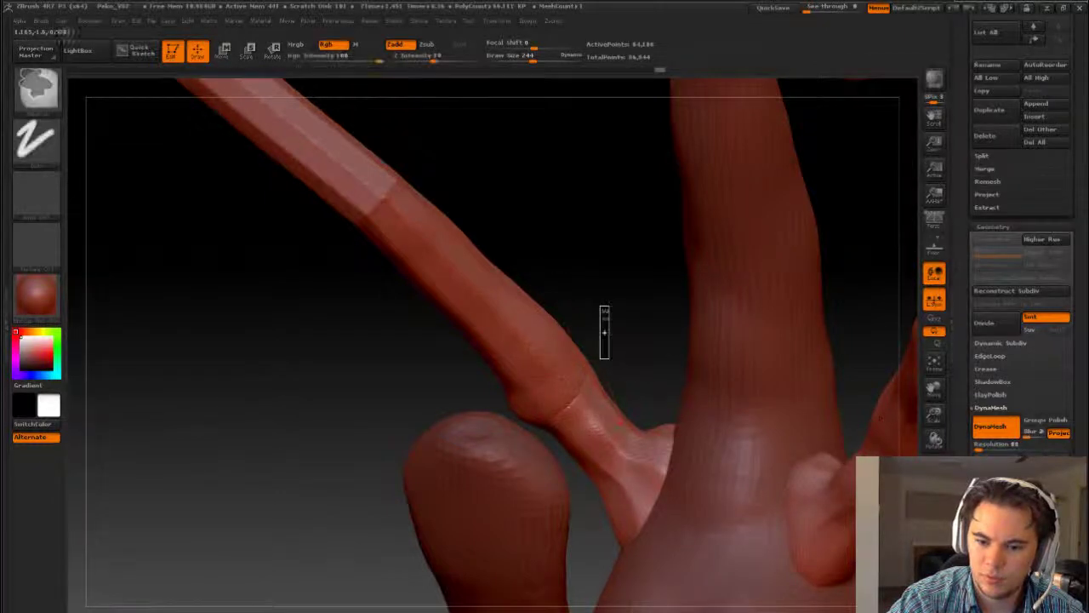
mouse_move(578, 411)
shift+mouse_down()
mouse_move(634, 423)
mouse_move(608, 435)
mouse_move(634, 464)
mouse_move(596, 459)
shift+mouse_up()
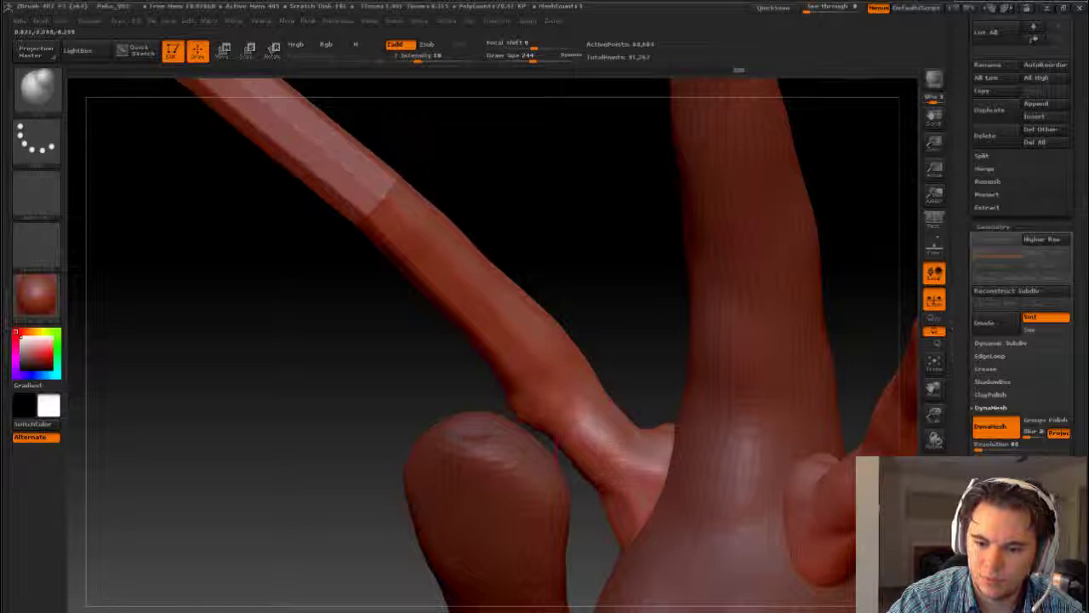
right_drag(596, 443, 644, 438)
shift+drag(661, 434, 600, 383)
right_drag(600, 383, 635, 522)
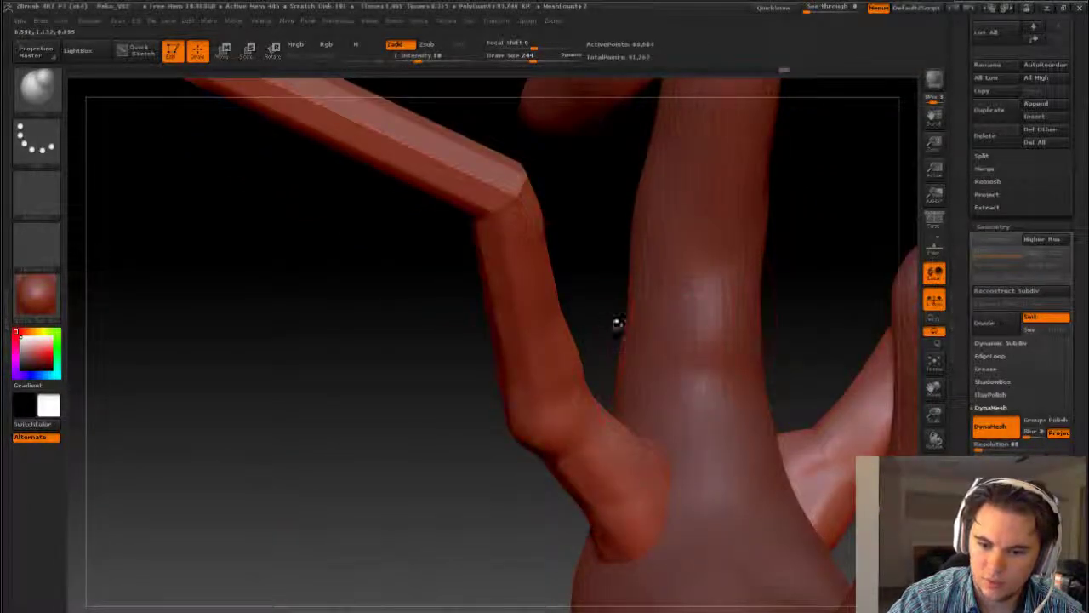
right_drag(618, 323, 781, 275)
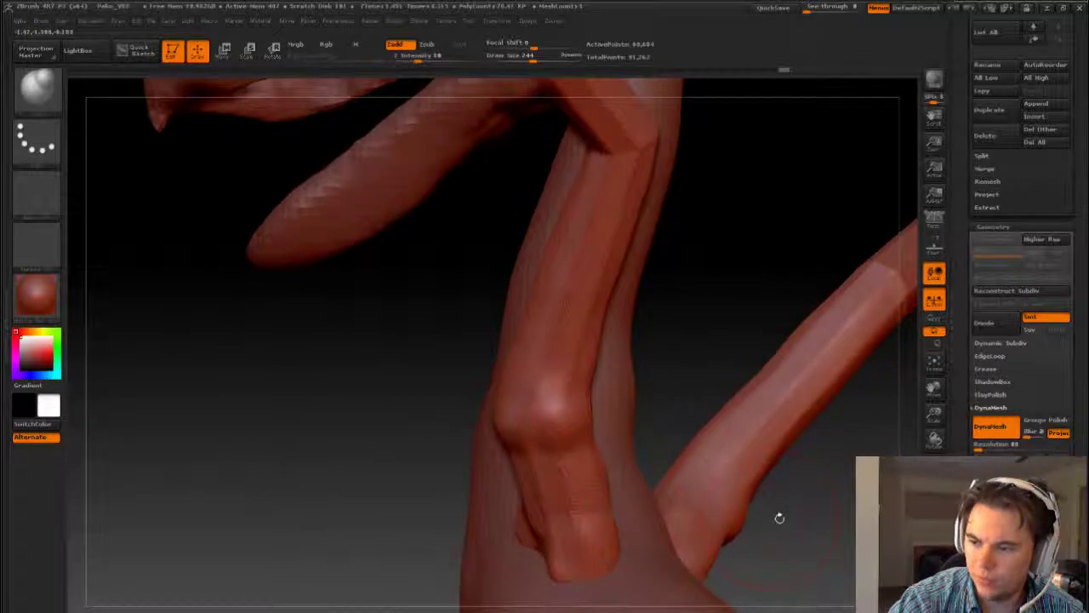
right_drag(792, 521, 766, 502)
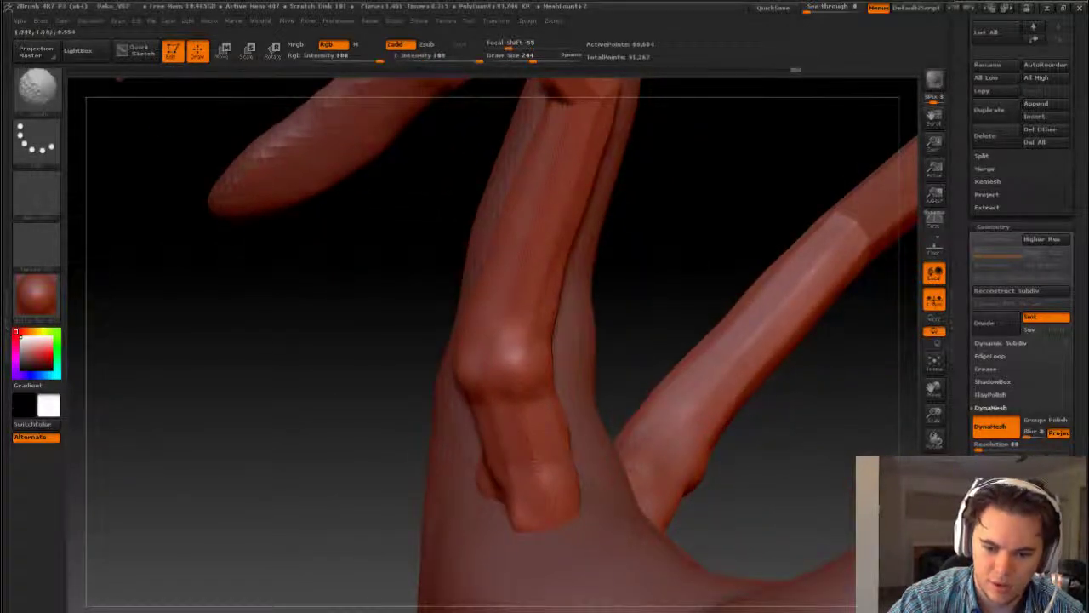
right_drag(534, 501, 817, 476)
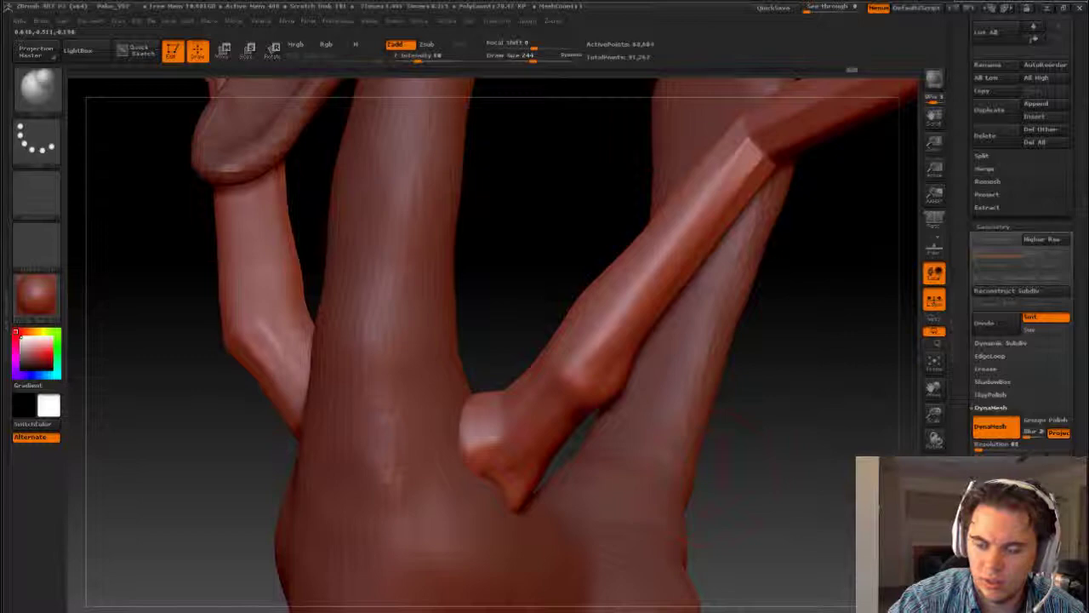
mouse_move(785, 460)
mouse_down()
mouse_move(576, 425)
mouse_move(764, 454)
mouse_move(724, 357)
mouse_move(676, 421)
mouse_move(710, 420)
mouse_move(732, 400)
mouse_move(755, 511)
mouse_move(405, 435)
mouse_move(476, 332)
mouse_up()
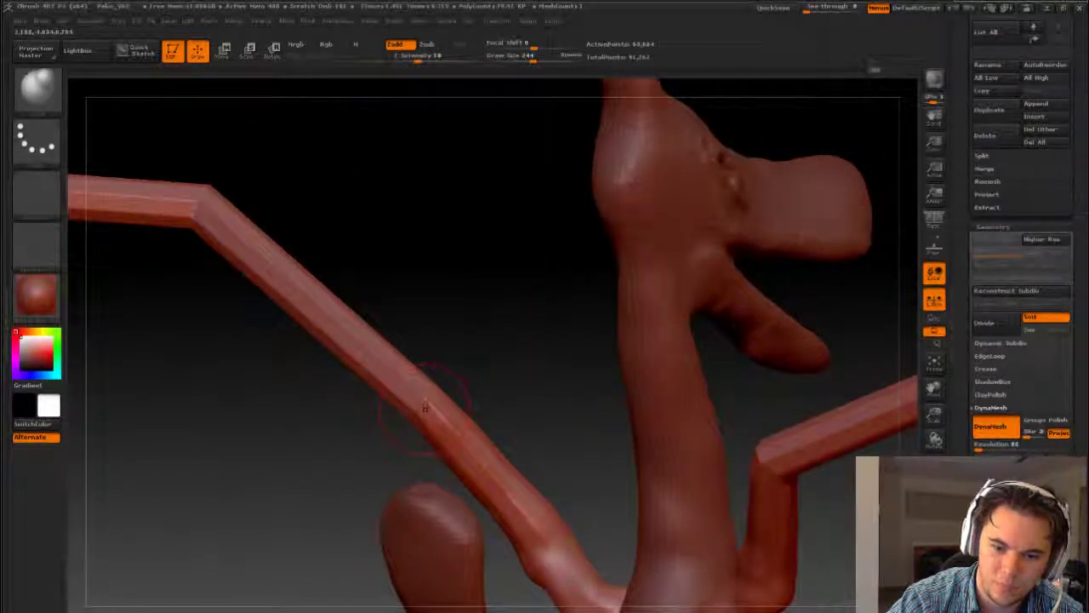
- Raise a mirrored knuckle bulge on the wing bend and orbit around head and limbs to inspect it
drag(425, 408, 413, 407)
mouse_move(473, 385)
mouse_down()
mouse_move(460, 375)
mouse_move(476, 383)
mouse_up()
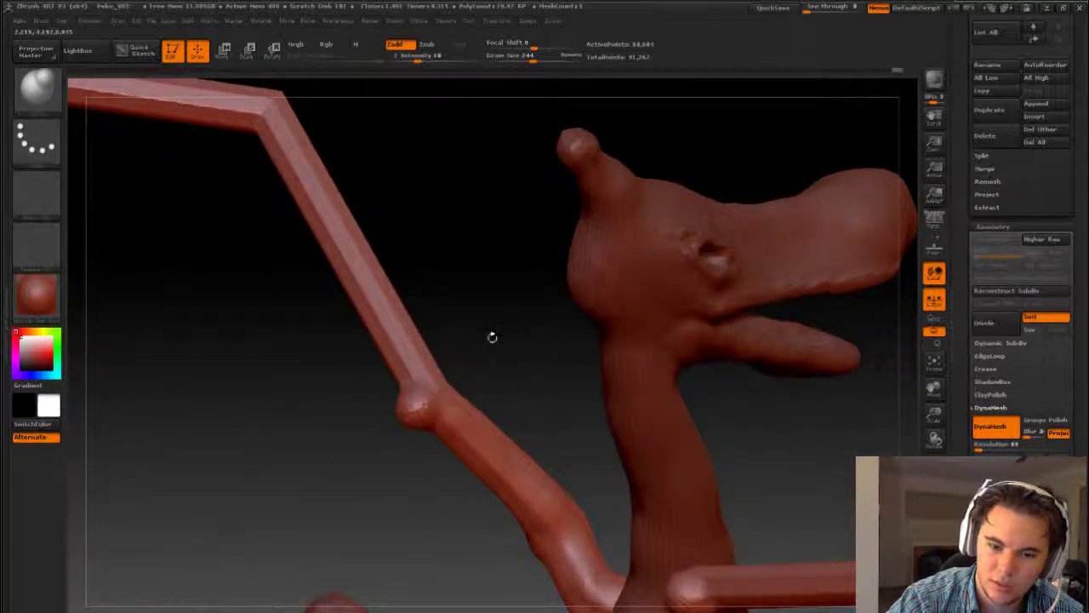
drag(491, 335, 461, 348)
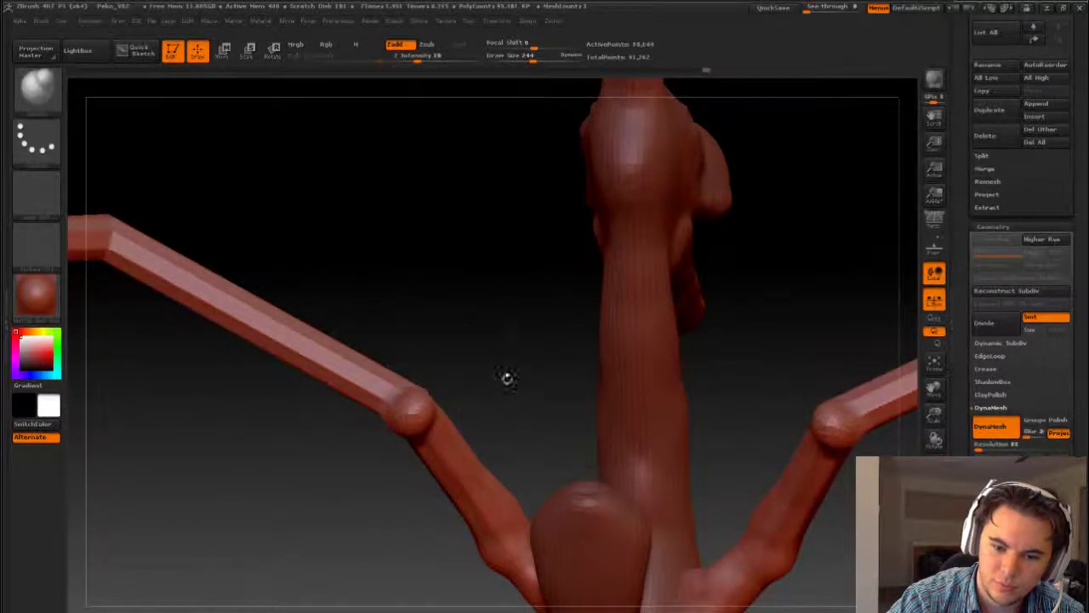
mouse_move(505, 377)
mouse_down()
mouse_move(492, 377)
mouse_move(493, 450)
mouse_up()
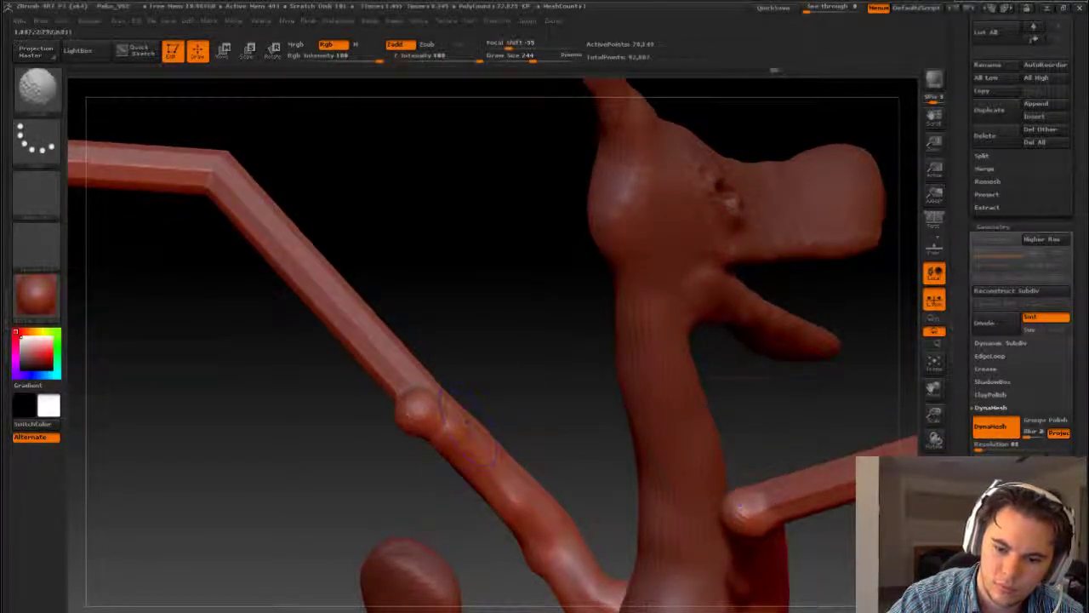
drag(523, 404, 473, 444)
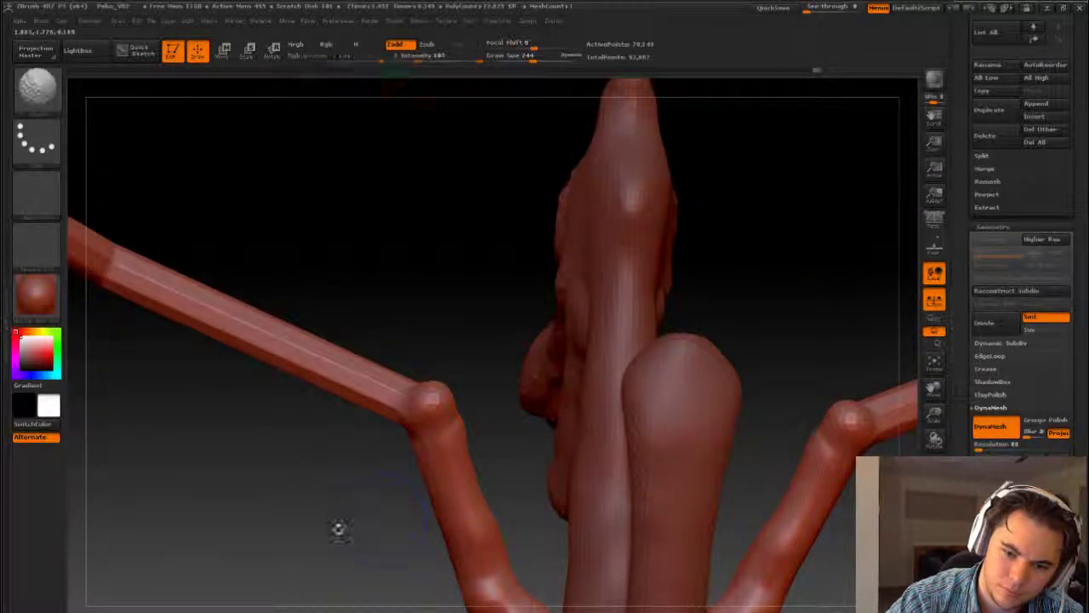
drag(338, 525, 400, 502)
drag(554, 420, 661, 473)
drag(537, 474, 587, 449)
drag(715, 389, 640, 450)
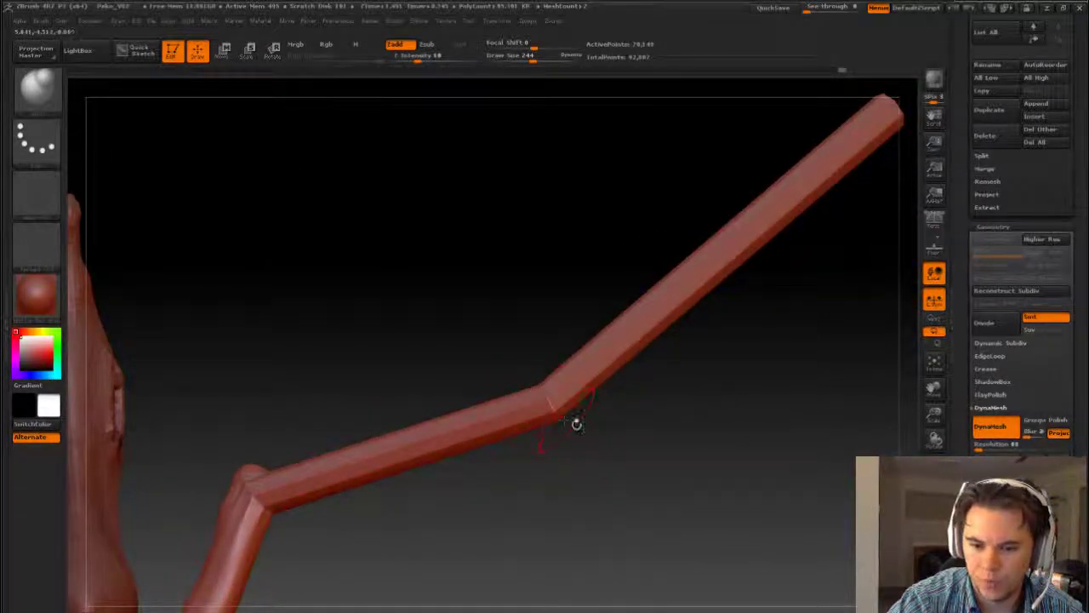
- Orbit around the wing joint knob, viewing it from below and beside the head
drag(576, 423, 599, 433)
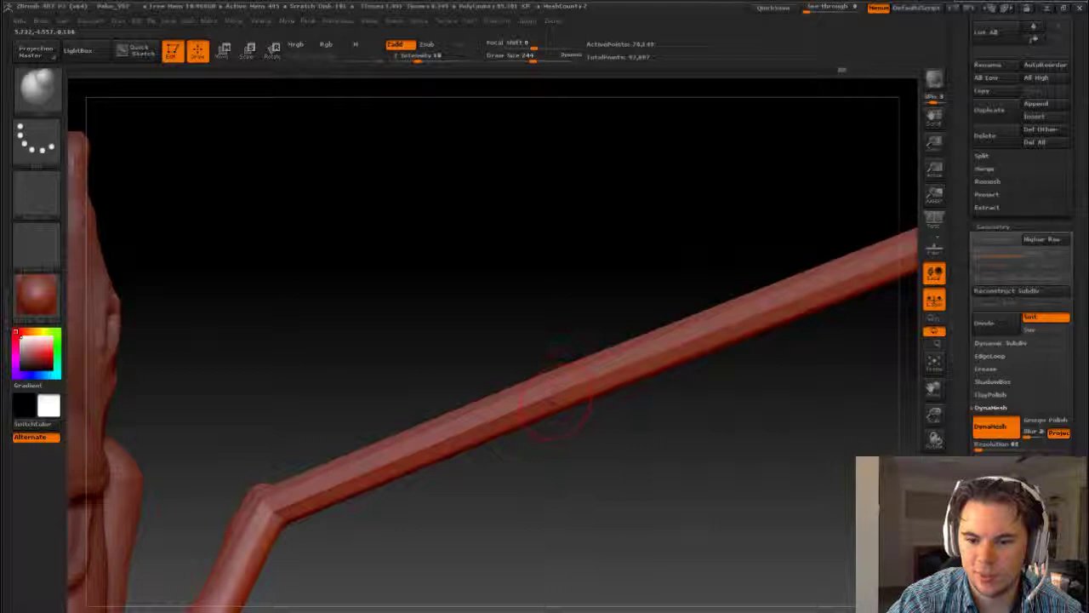
drag(606, 442, 579, 417)
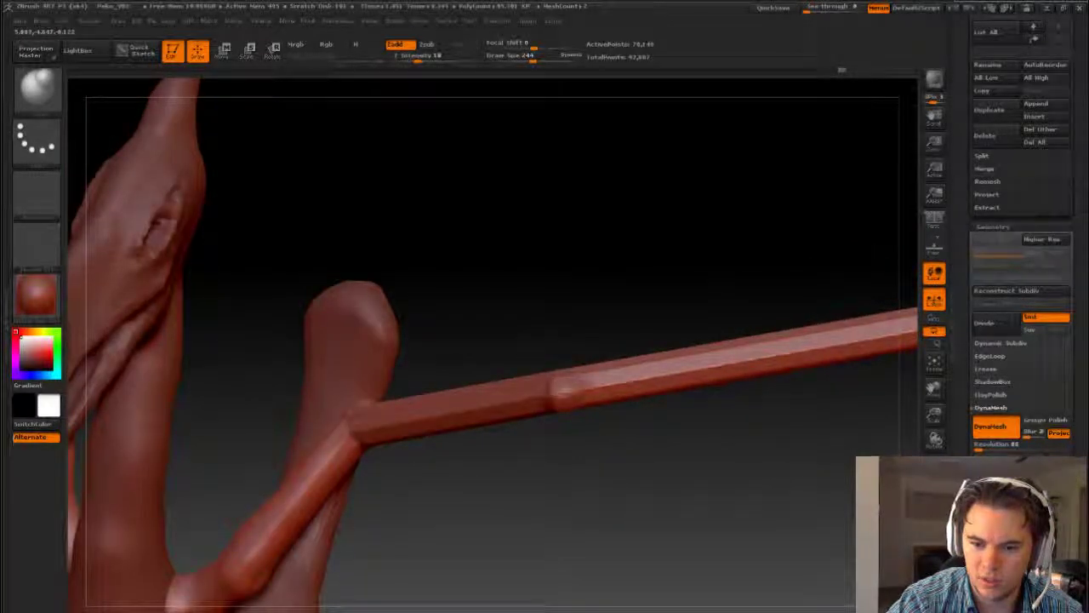
drag(619, 446, 587, 438)
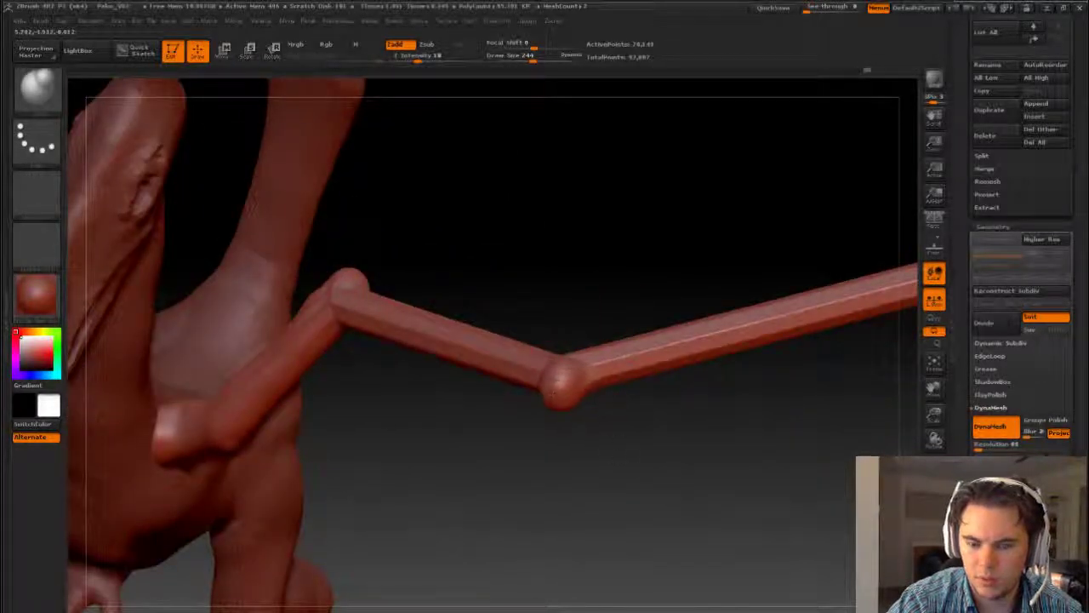
drag(559, 395, 600, 351)
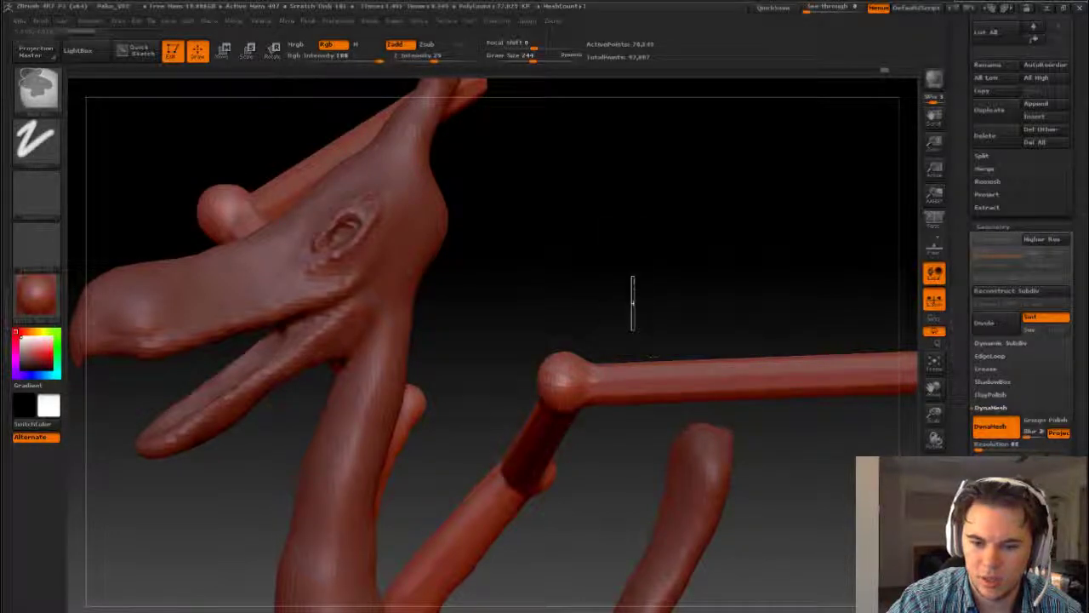
drag(652, 307, 562, 374)
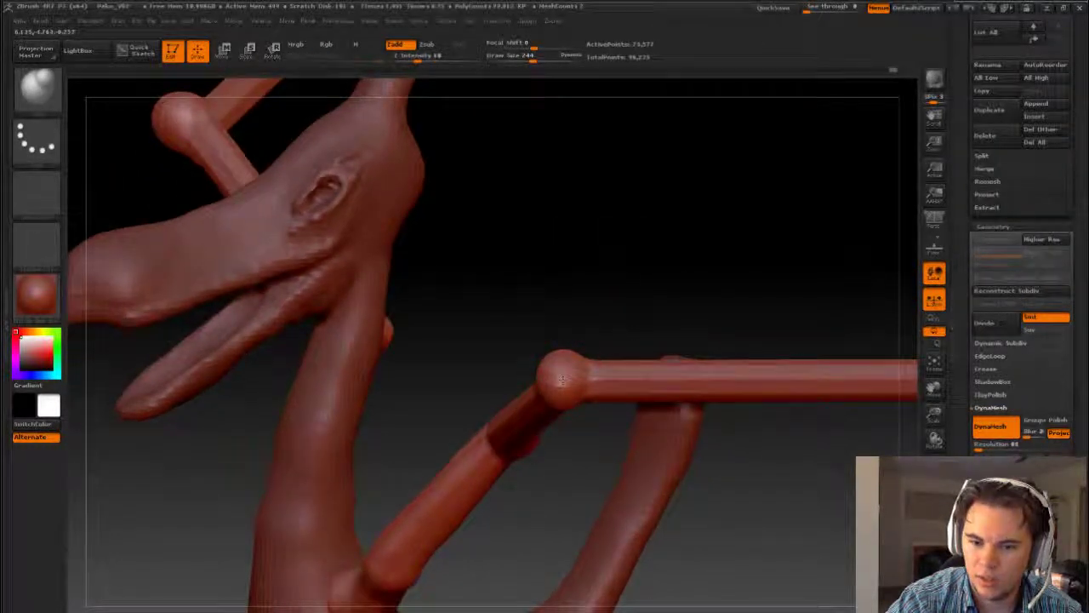
- Raise the brush draw size to about 288 and orbit around the wing bone and hand
key(s)
click(568, 377)
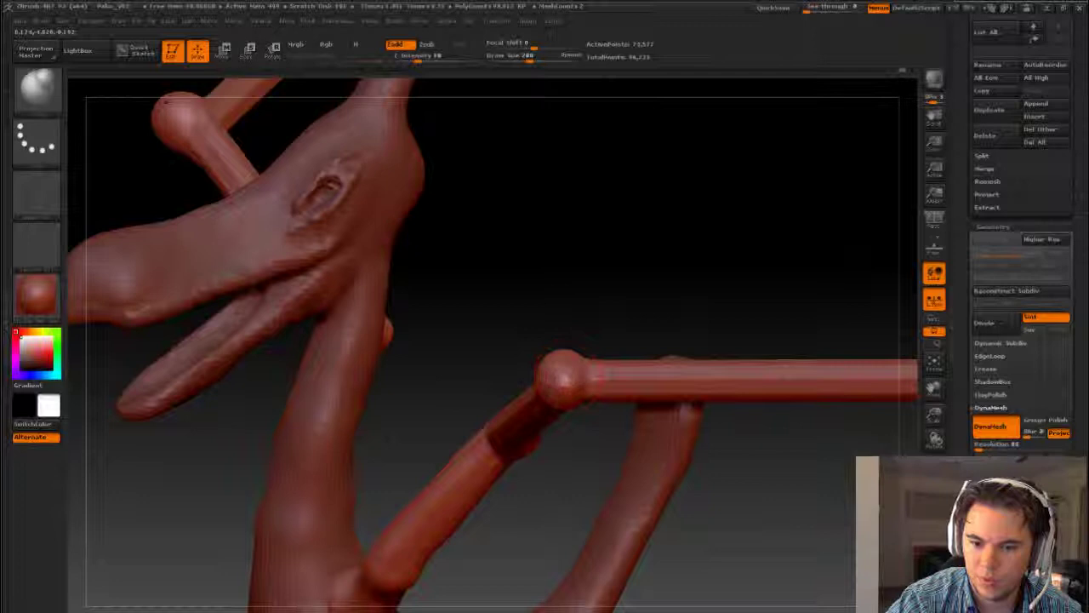
mouse_move(647, 285)
mouse_down()
mouse_move(636, 329)
mouse_move(581, 374)
mouse_move(572, 400)
mouse_up()
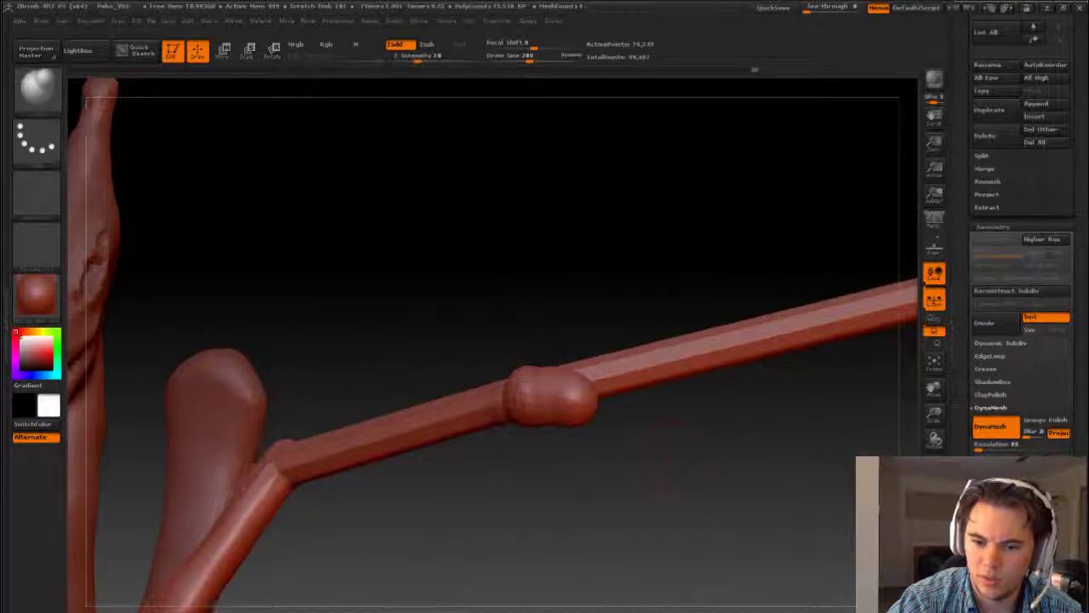
drag(659, 459, 739, 455)
drag(620, 365, 632, 451)
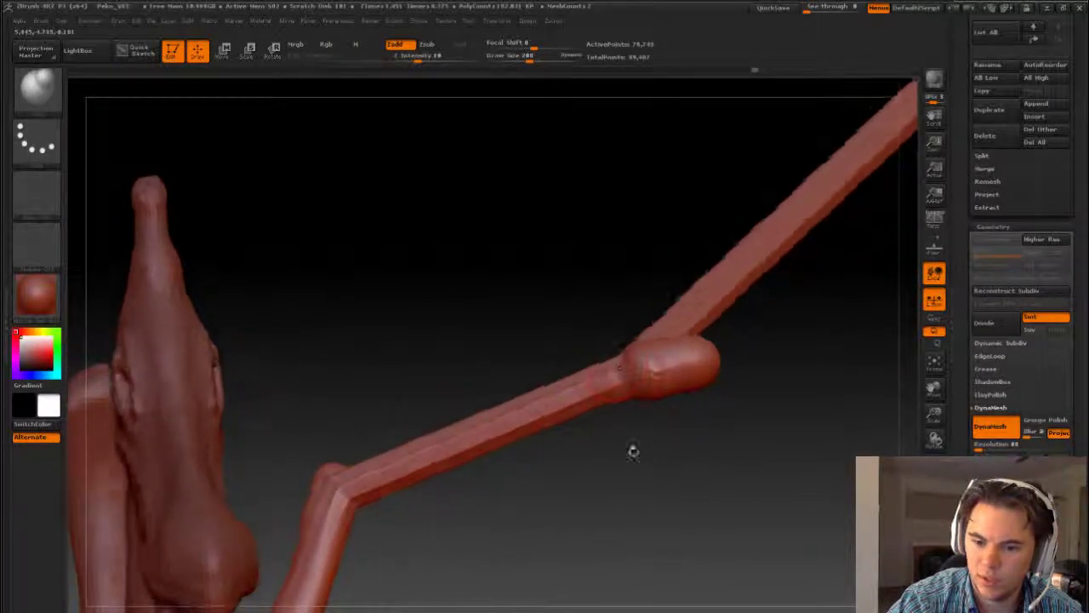
- Enlarge the brush and set MaskCircle as the active masking brush
key(s)
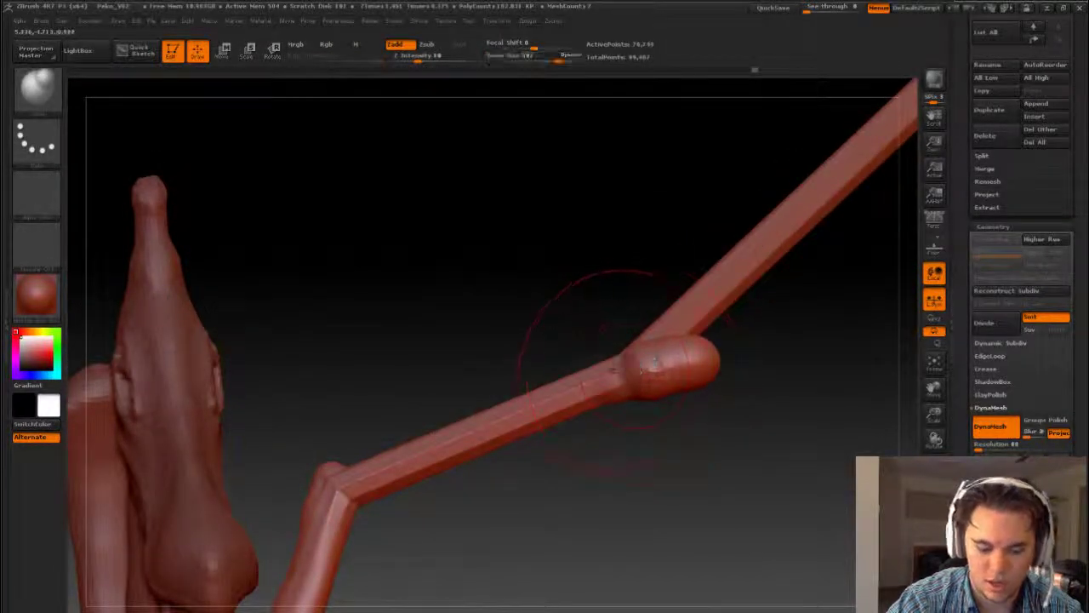
key(b)
key(m)
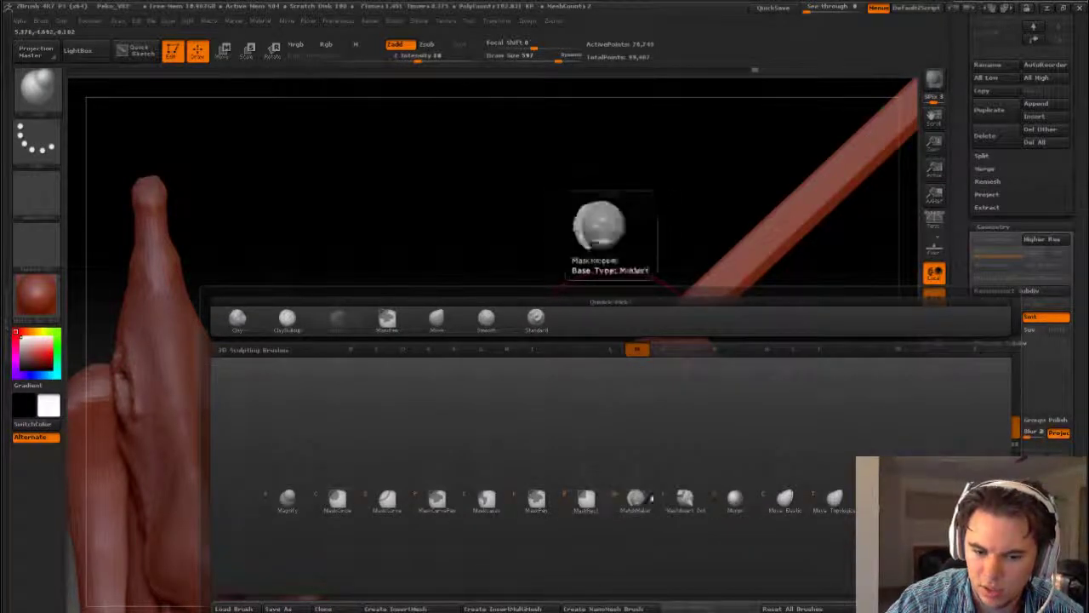
key(c)
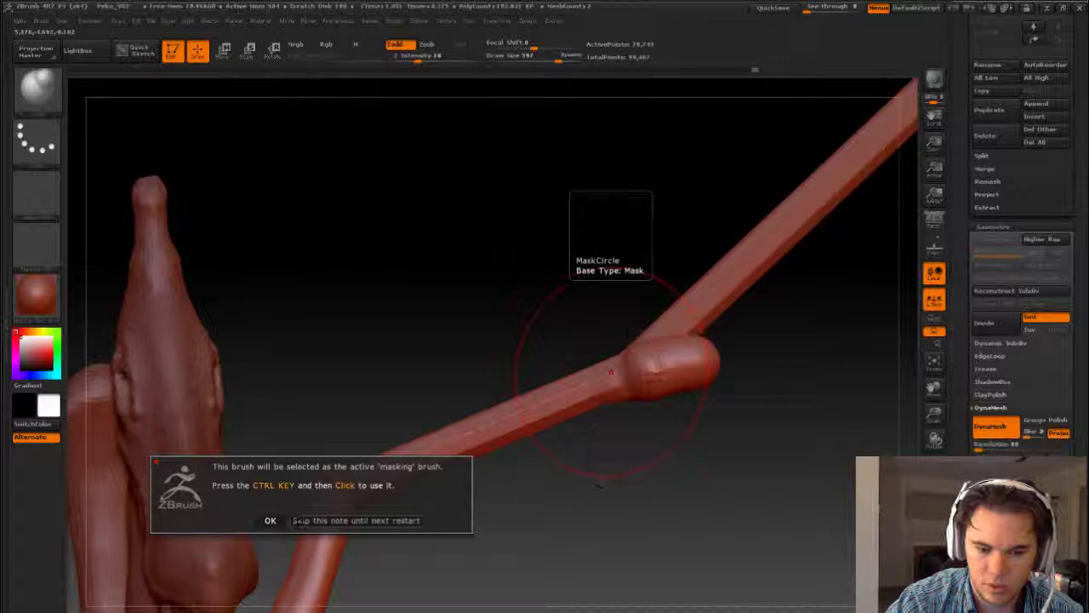
click(270, 520)
- Load a new sculpting brush from the M brush list
key(b)
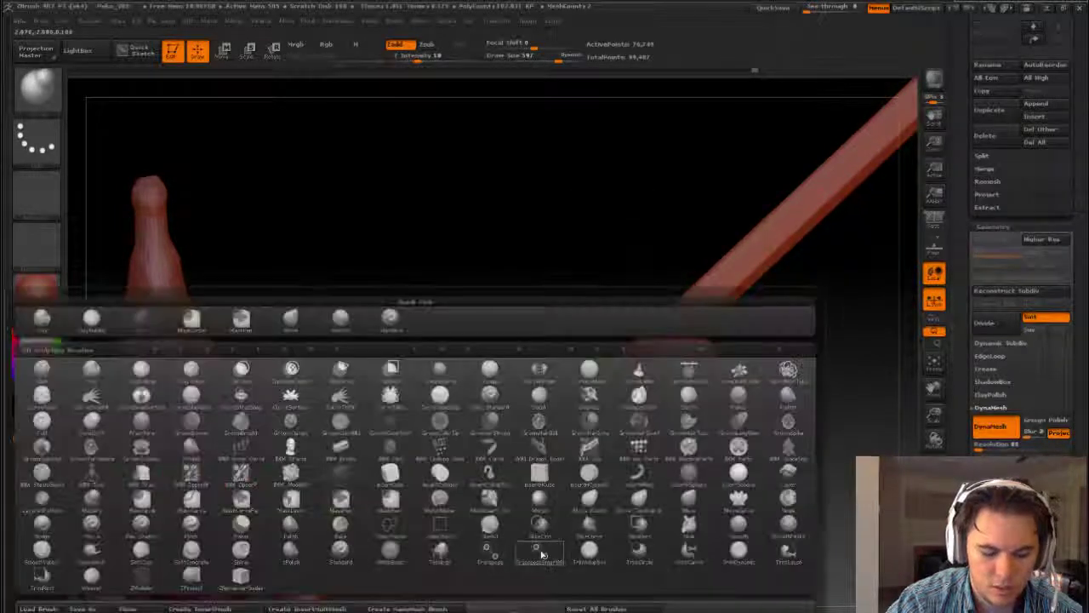
key(m)
click(91, 499)
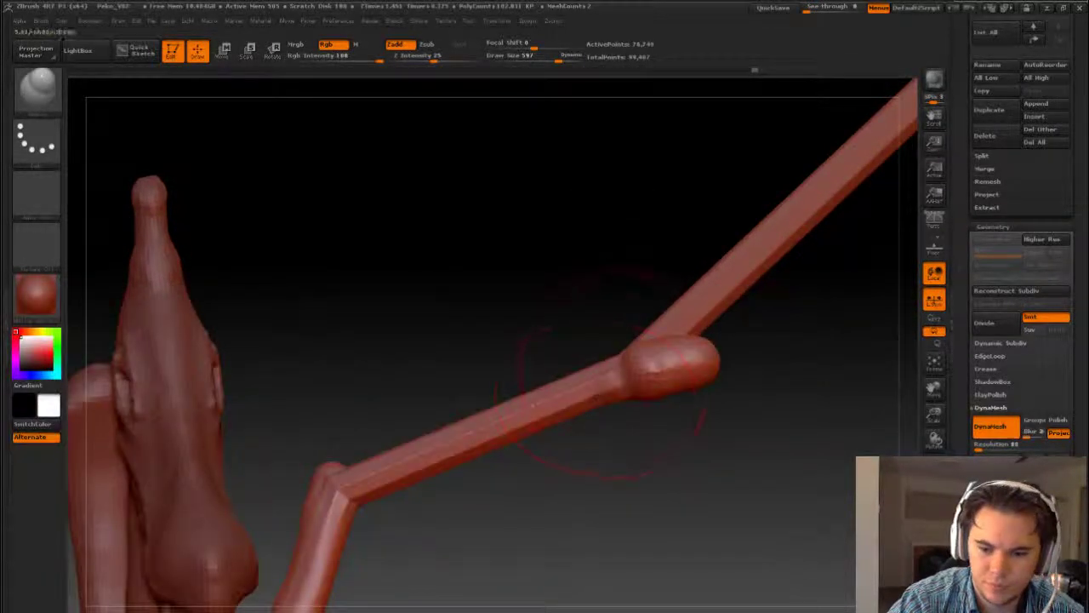
- Orbit to the wing bone, smooth its middle, and shrink Draw Size to about 332
drag(669, 418, 570, 380)
drag(647, 383, 503, 464)
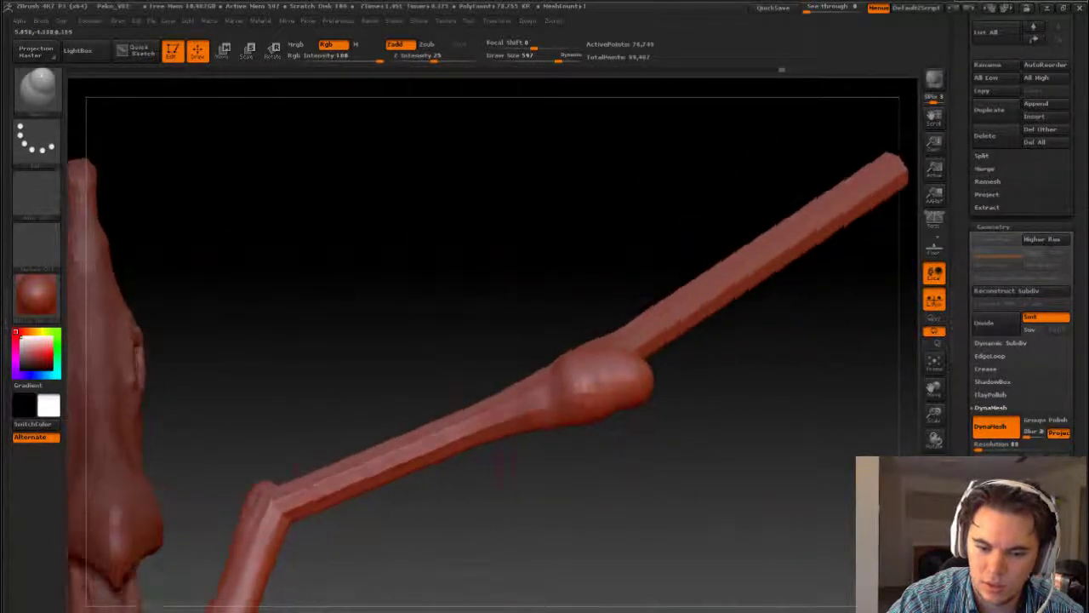
drag(332, 494, 383, 468)
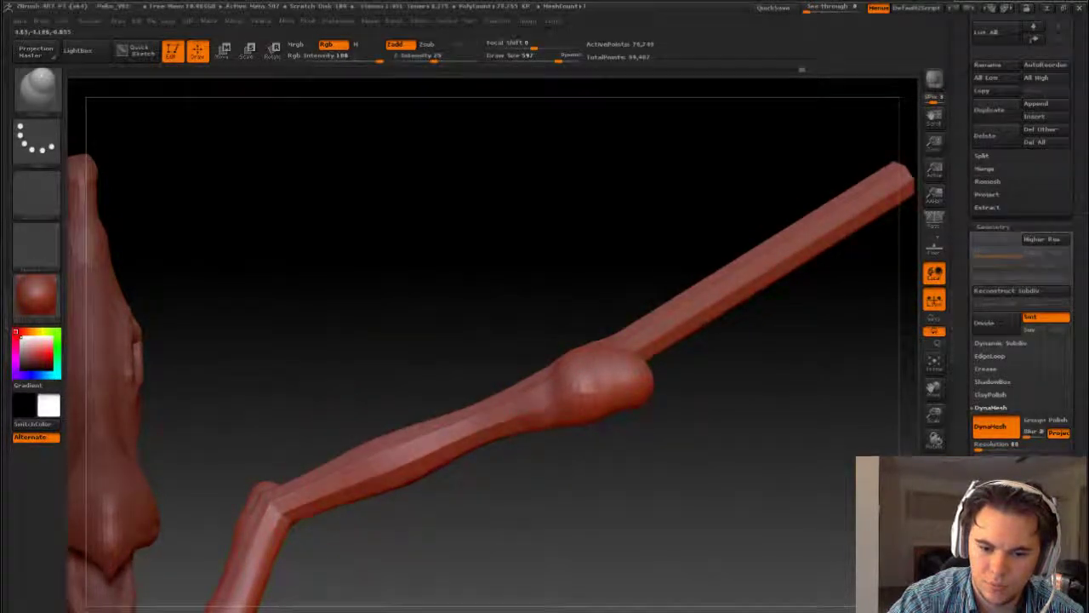
shift+drag(493, 408, 349, 487)
drag(488, 460, 491, 497)
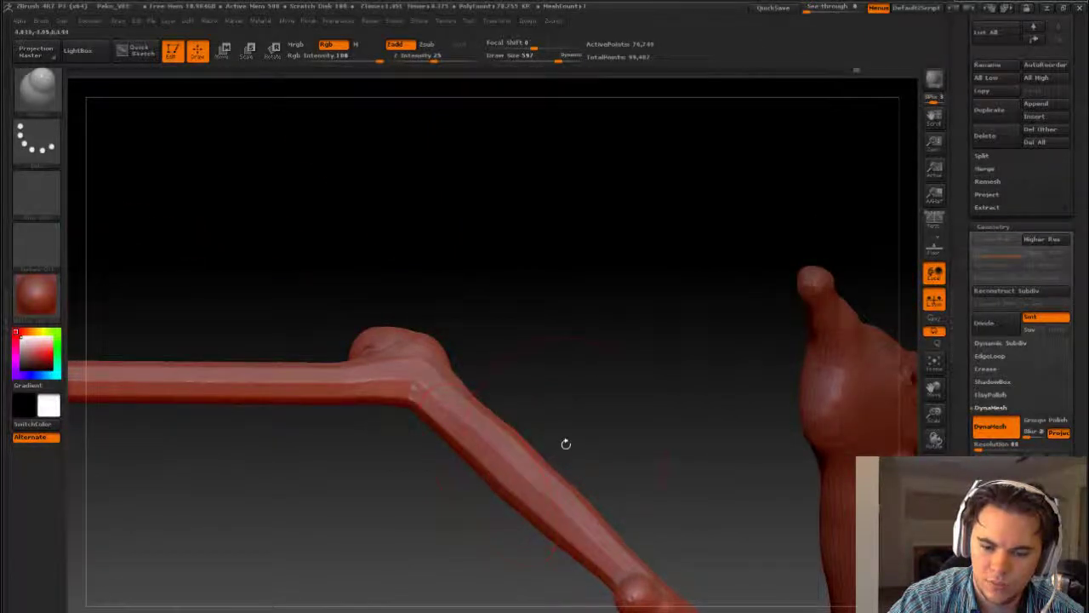
key(s)
drag(520, 462, 486, 460)
- Smooth the faceted wing bone along its length into a rounded tube
key(shift)
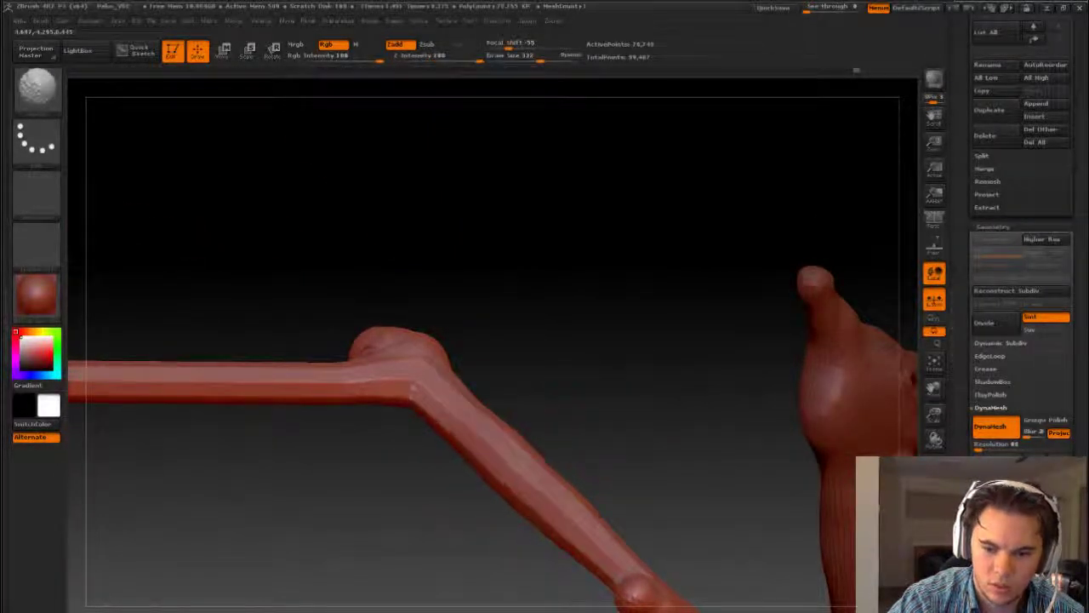
mouse_move(582, 500)
mouse_down()
mouse_move(596, 497)
mouse_move(596, 476)
mouse_move(561, 485)
mouse_move(718, 374)
mouse_up()
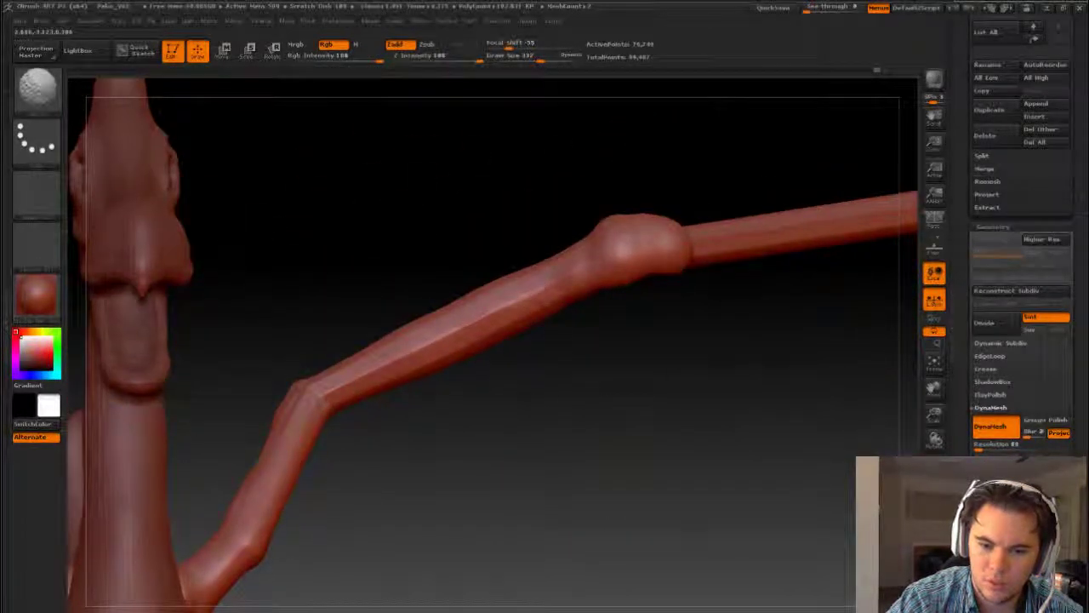
drag(577, 383, 401, 496)
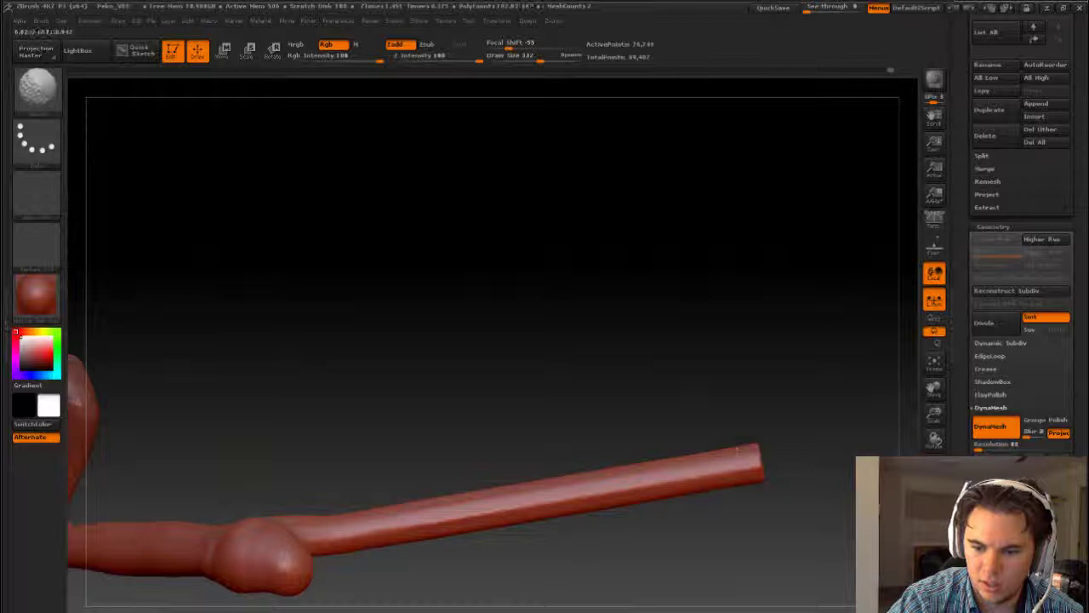
drag(737, 450, 476, 436)
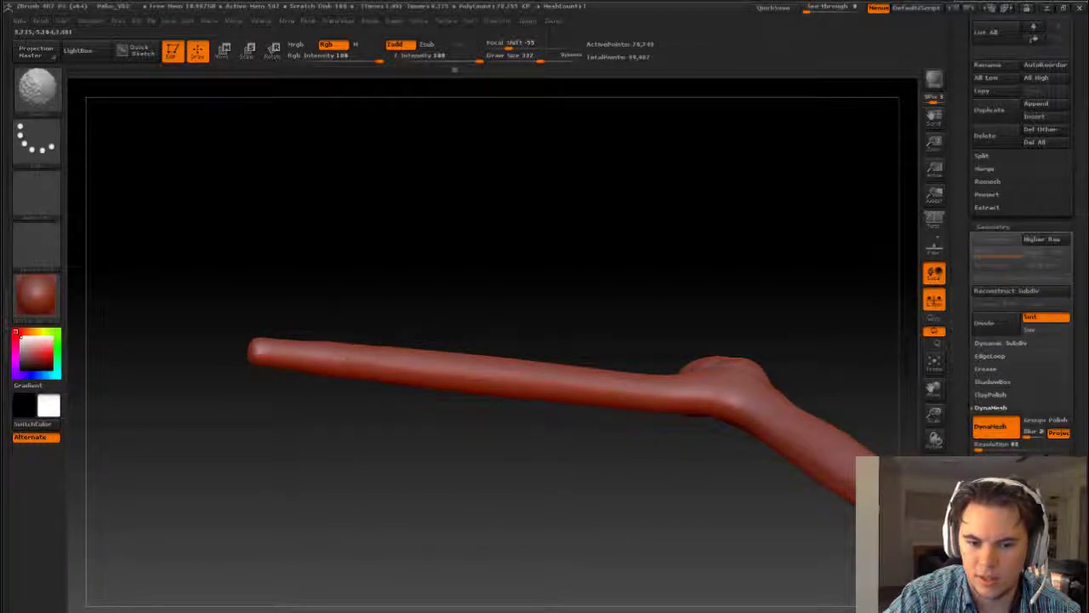
mouse_move(409, 451)
shift+mouse_down()
mouse_move(459, 425)
mouse_move(477, 438)
mouse_move(591, 432)
mouse_move(504, 385)
mouse_move(593, 428)
mouse_move(647, 409)
mouse_move(595, 357)
mouse_move(661, 400)
mouse_move(681, 442)
mouse_move(664, 409)
mouse_move(587, 429)
mouse_move(607, 426)
mouse_move(442, 334)
shift+mouse_up()
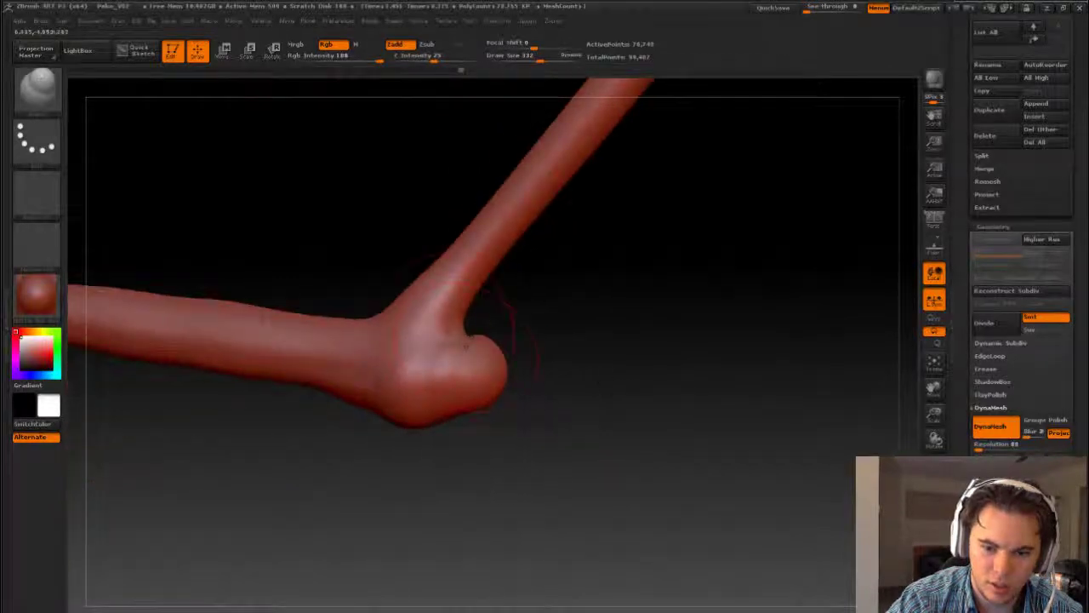
- Switch to the BMV brush and flatten the rounded knob at the elbow tip
key(s)
key(b)
key(m)
key(v)
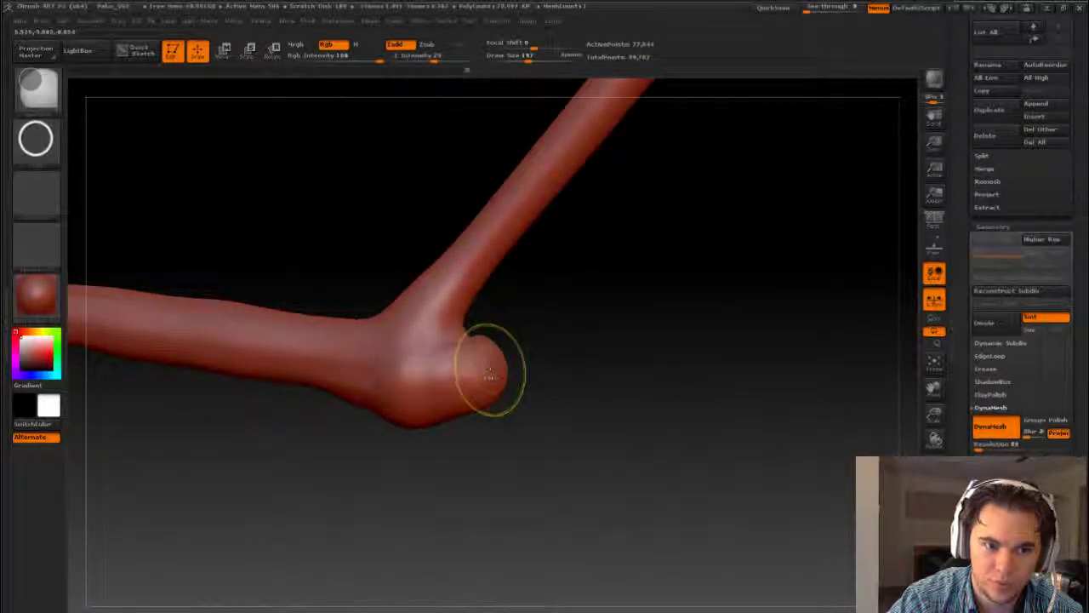
drag(490, 375, 476, 367)
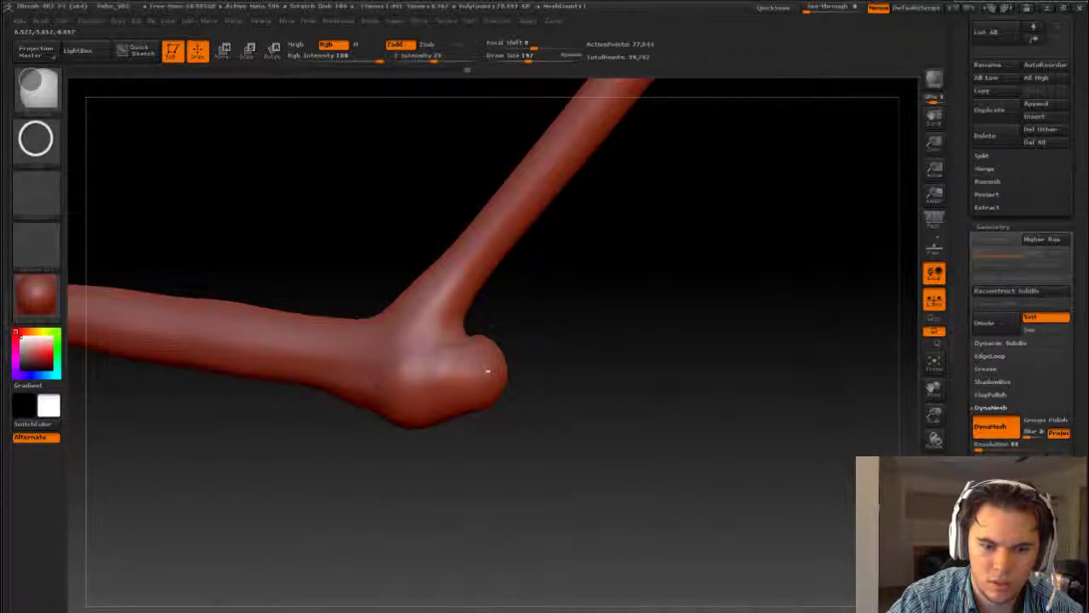
- Set the mask stroke to Freehand and paint a mask over the rounded elbow knob
click(49, 144)
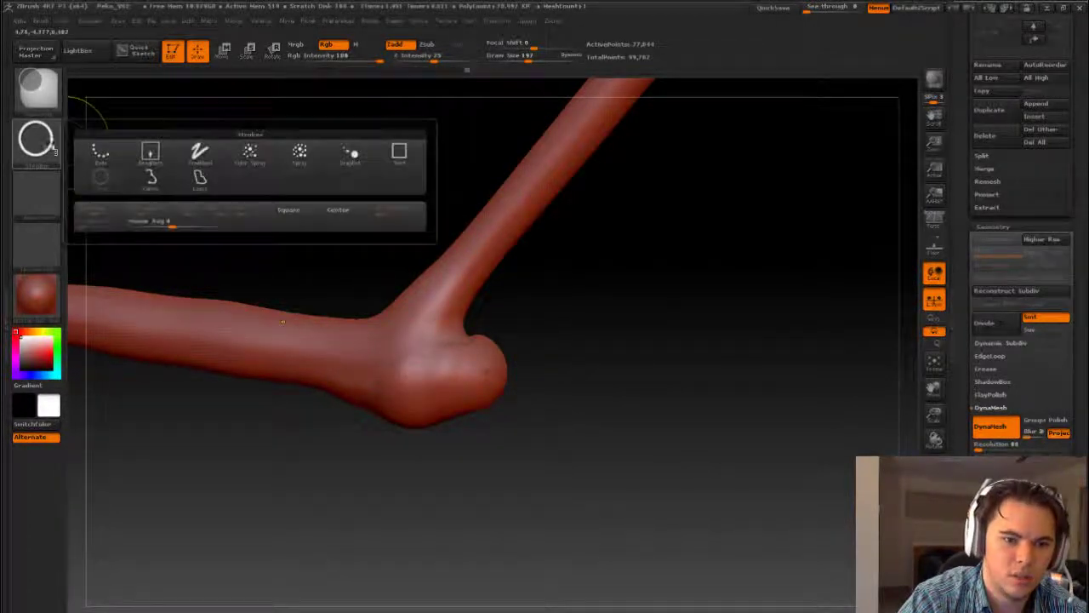
click(199, 153)
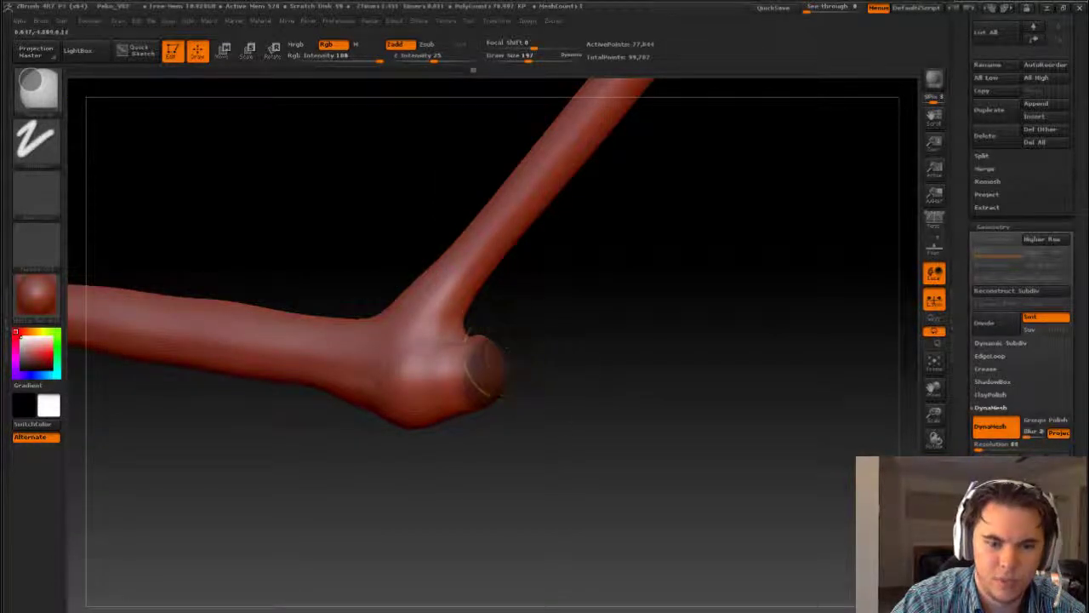
drag(490, 361, 470, 389)
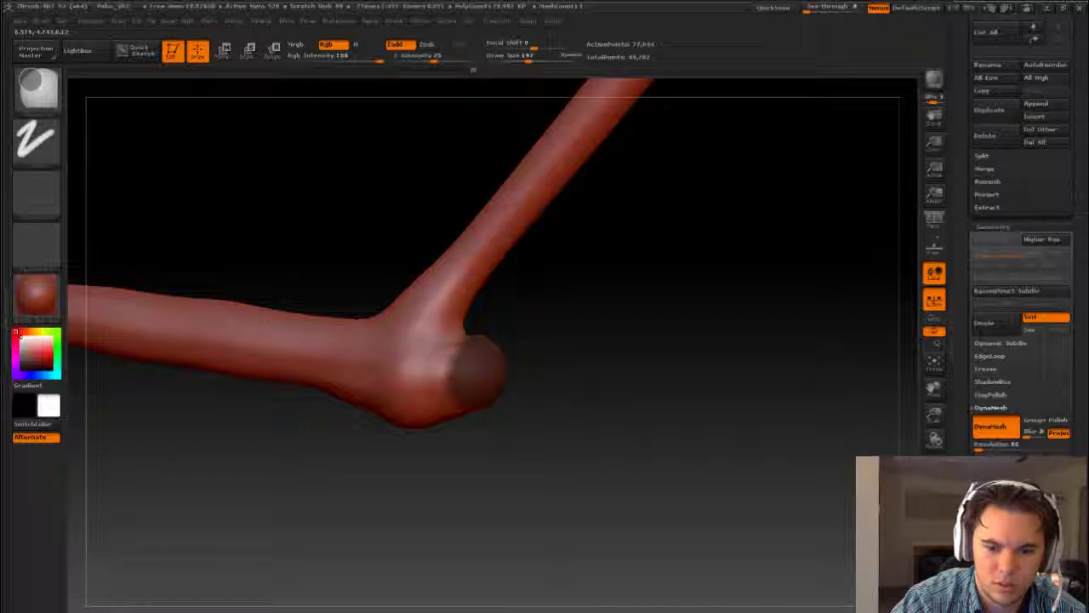
drag(451, 374, 465, 392)
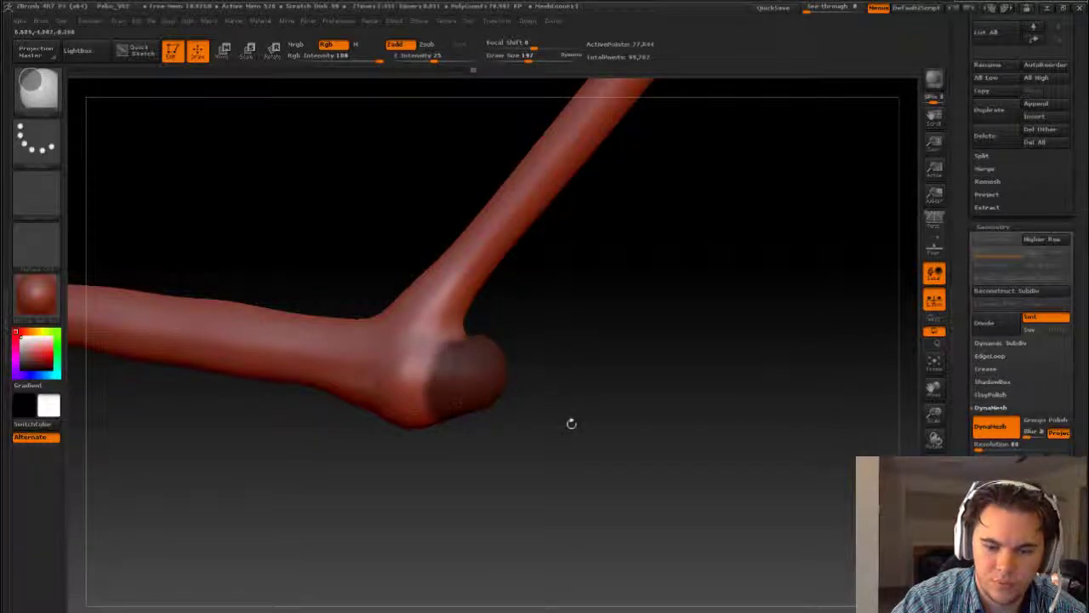
mouse_move(569, 423)
mouse_down()
mouse_move(400, 387)
mouse_move(439, 362)
mouse_move(486, 360)
mouse_move(467, 395)
mouse_up()
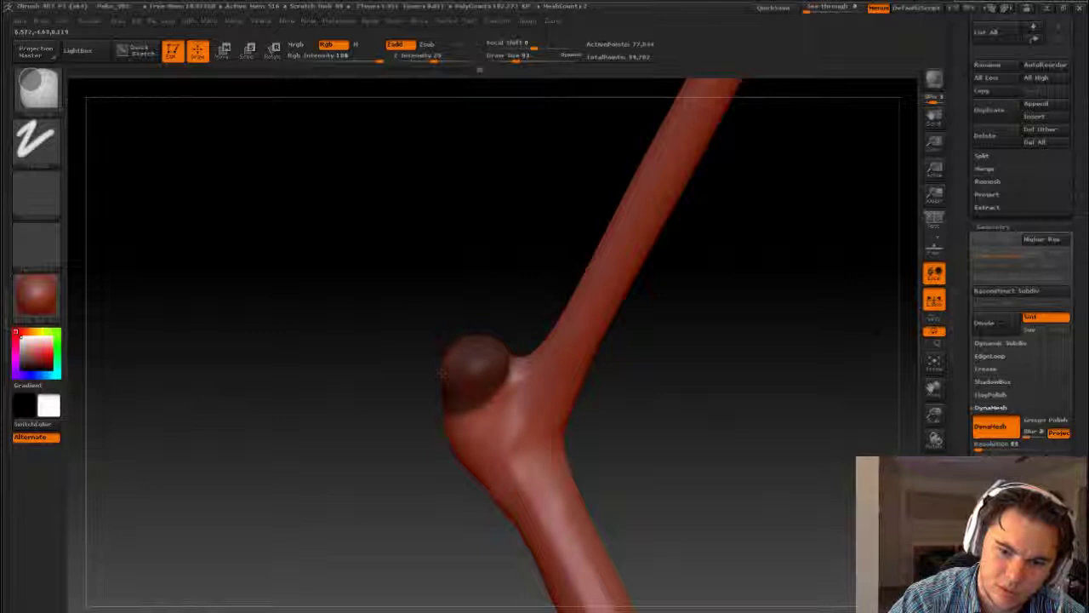
drag(457, 292, 479, 382)
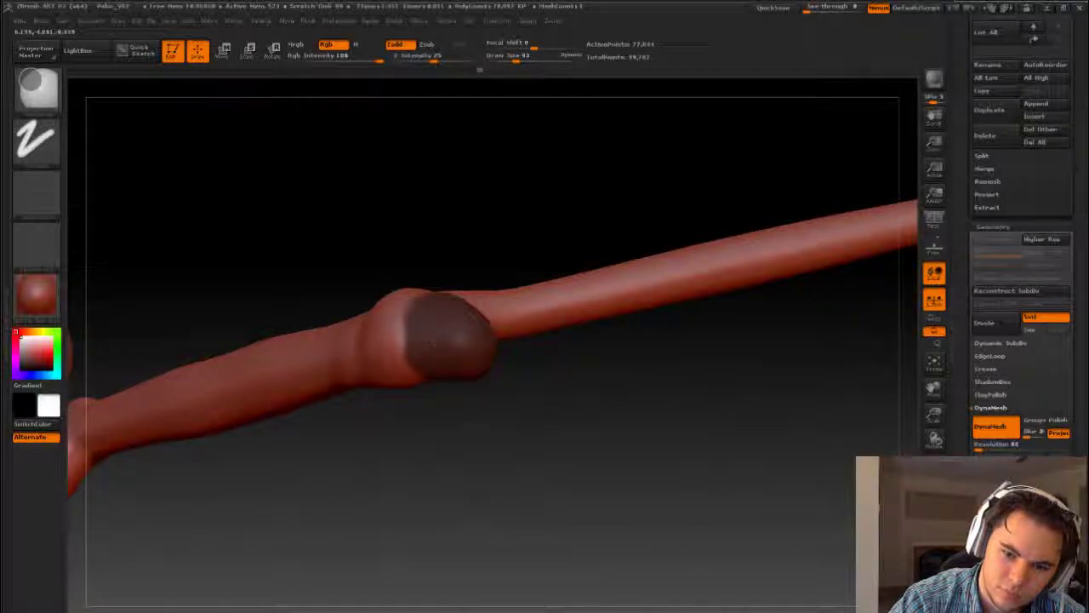
drag(497, 411, 433, 360)
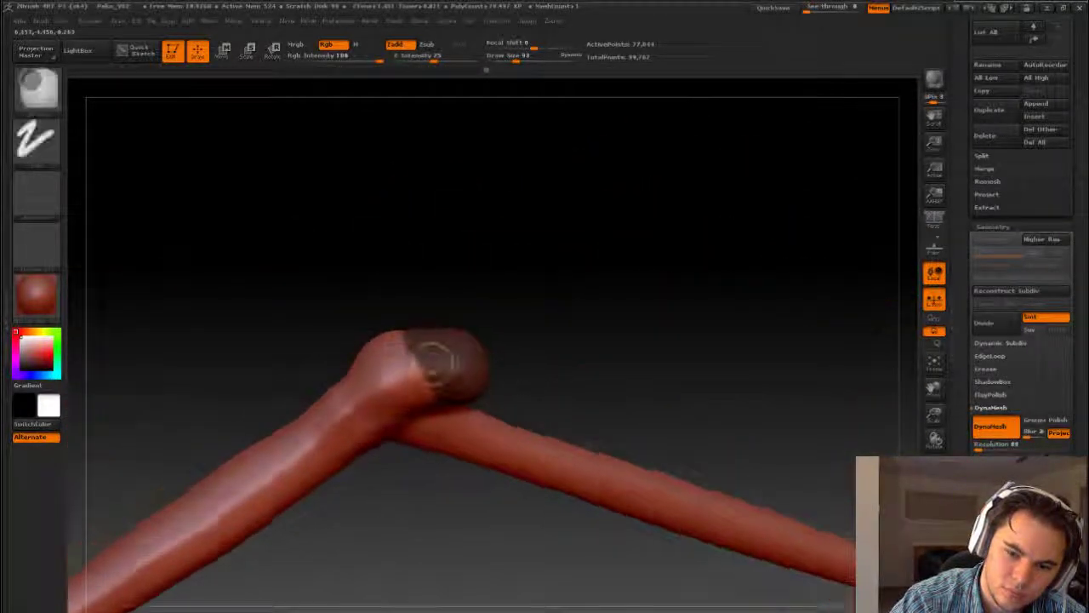
- Load the BST brush and invert the mask so only the knob cap is free
key(b)
key(s)
key(t)
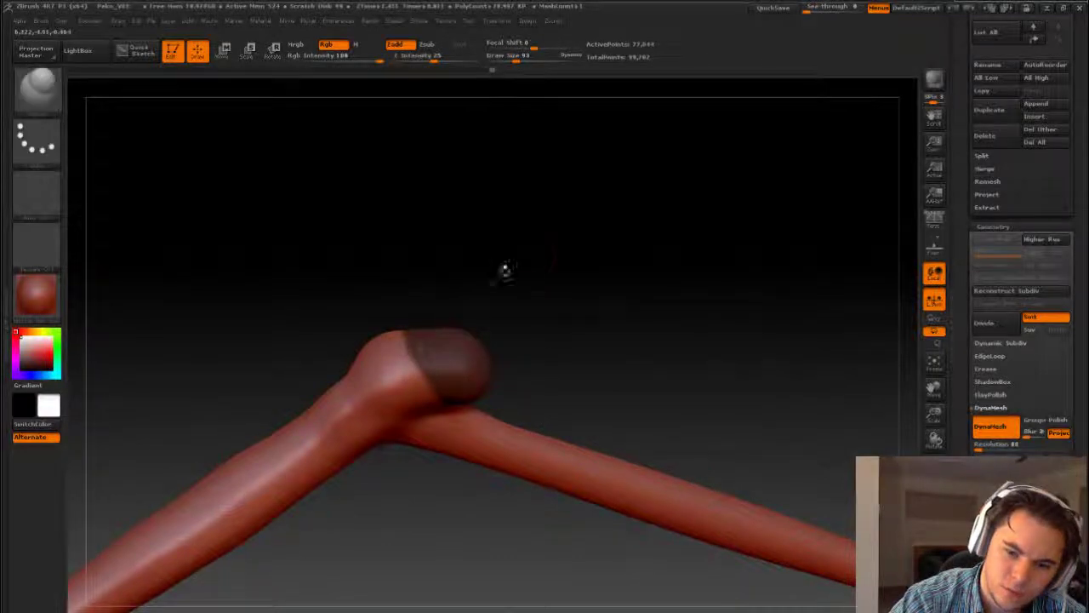
ctrl+click(510, 261)
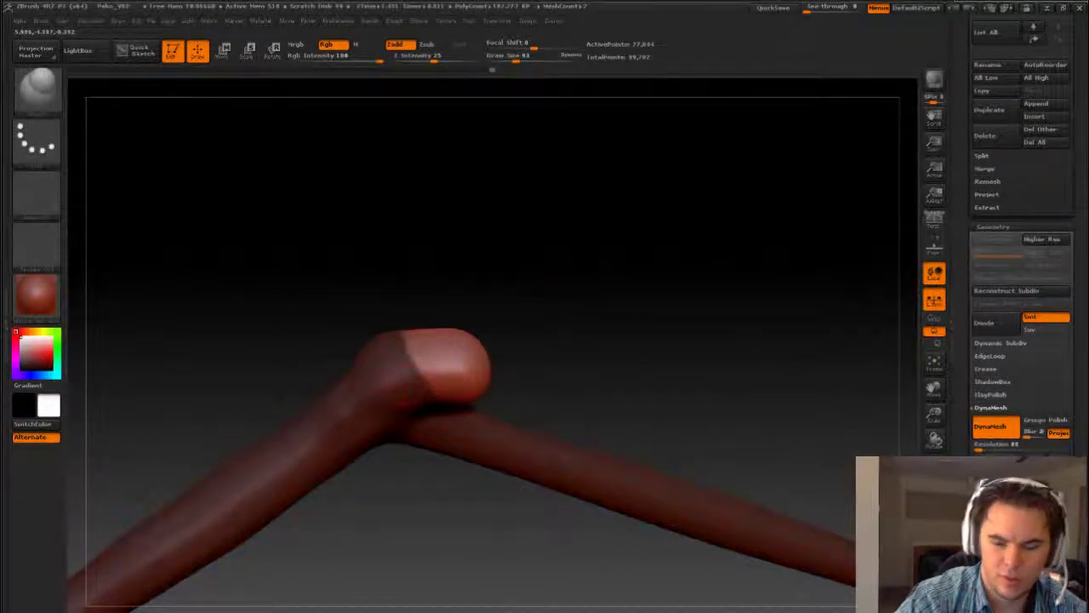
drag(459, 298, 499, 397)
- With the Move brush at a larger Draw Size, pull the knob into a hooked point
key(b)
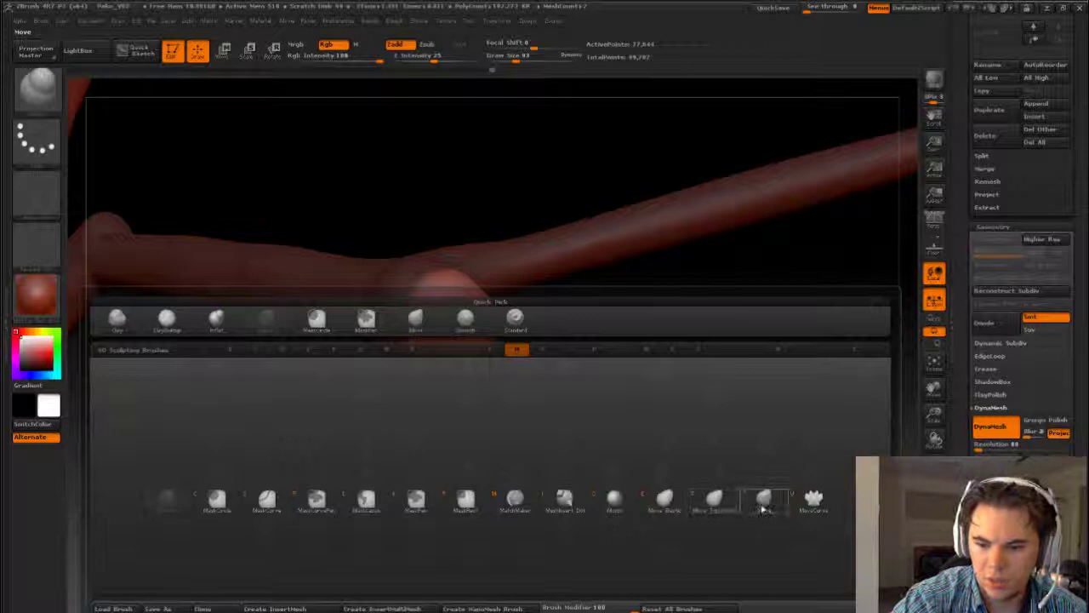
click(764, 509)
mouse_move(764, 509)
mouse_down()
mouse_move(483, 322)
mouse_move(471, 408)
mouse_move(451, 393)
mouse_move(470, 380)
mouse_move(447, 381)
mouse_up()
key(s)
drag(500, 405, 485, 412)
drag(484, 313, 526, 376)
click(515, 371)
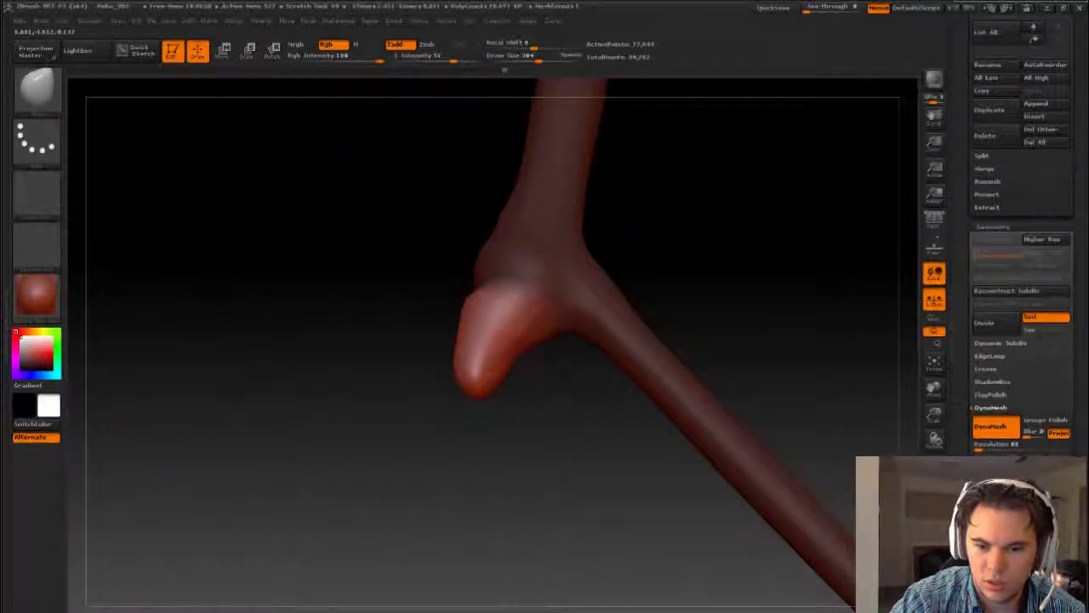
drag(465, 296, 711, 431)
drag(399, 370, 532, 374)
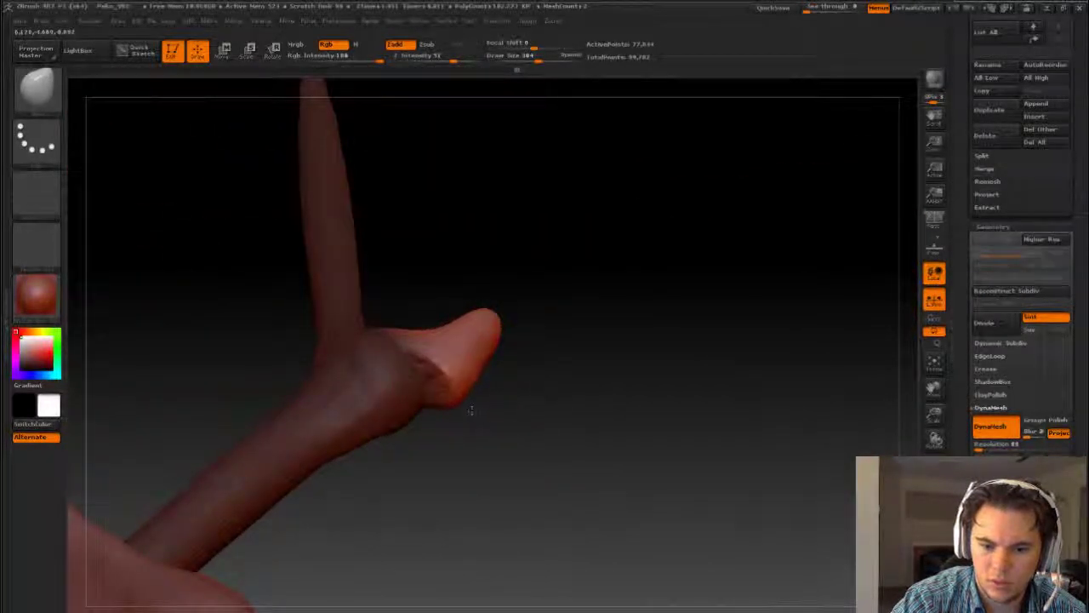
drag(471, 411, 496, 384)
drag(588, 297, 554, 410)
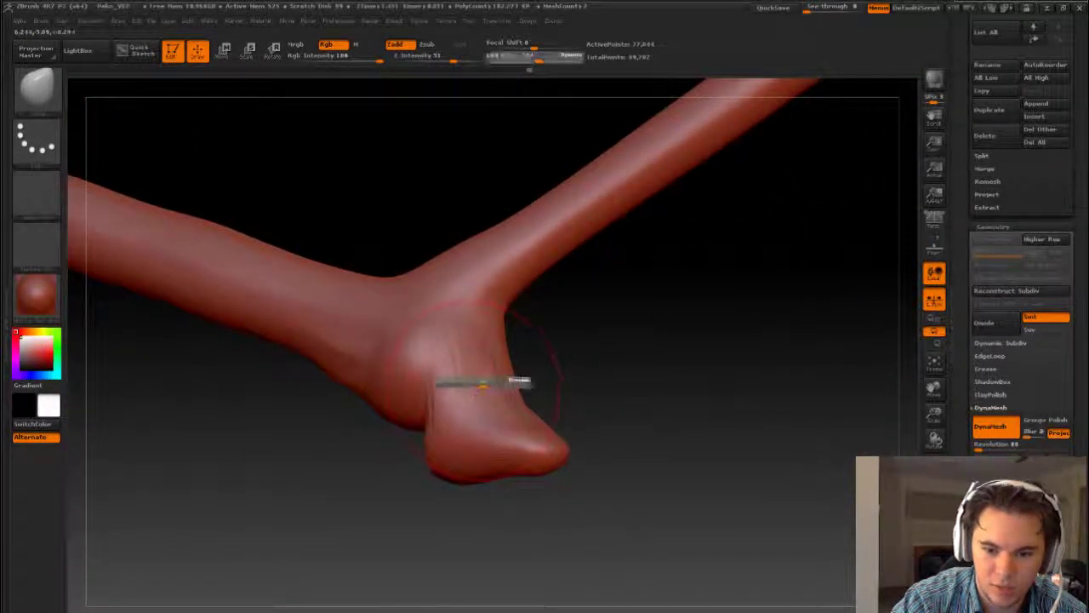
- Clear the mask, DynaMesh the wrist, and orbit around the new protrusion
mouse_move(530, 365)
ctrl+mouse_down()
mouse_move(604, 369)
mouse_move(596, 389)
mouse_move(579, 362)
mouse_move(589, 447)
ctrl+mouse_up()
key(b)
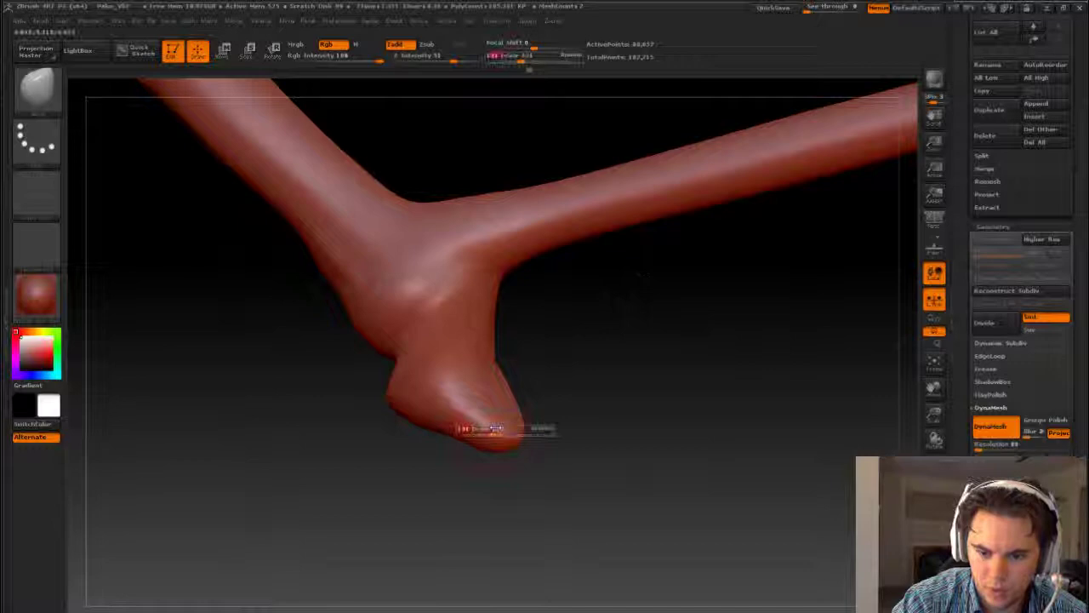
mouse_move(588, 435)
mouse_down()
mouse_move(585, 392)
mouse_move(544, 392)
mouse_up()
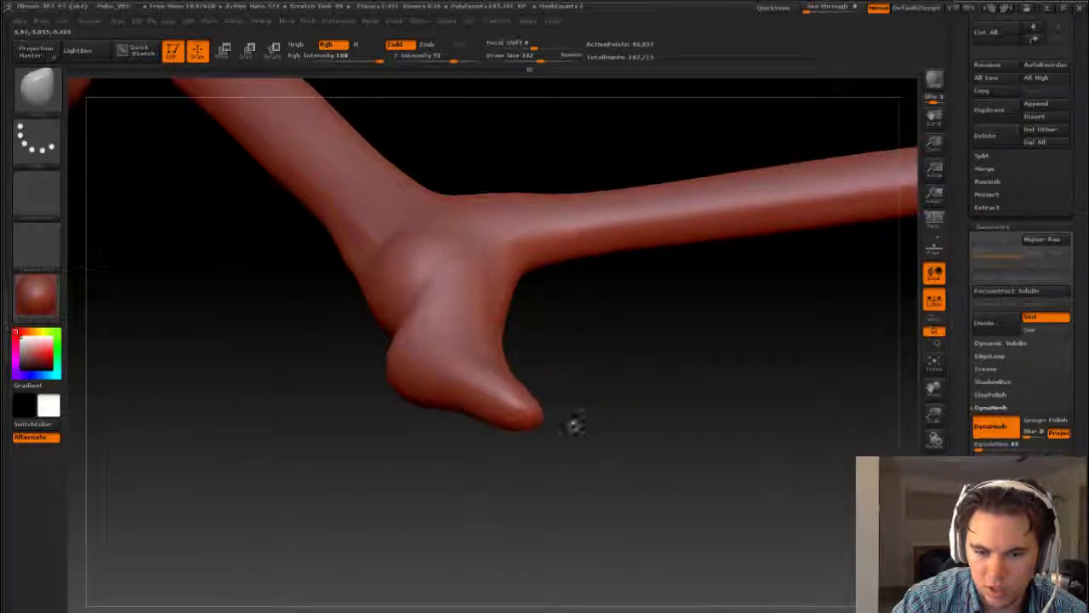
mouse_move(575, 425)
mouse_down()
mouse_move(596, 400)
mouse_move(619, 420)
mouse_move(617, 370)
mouse_up()
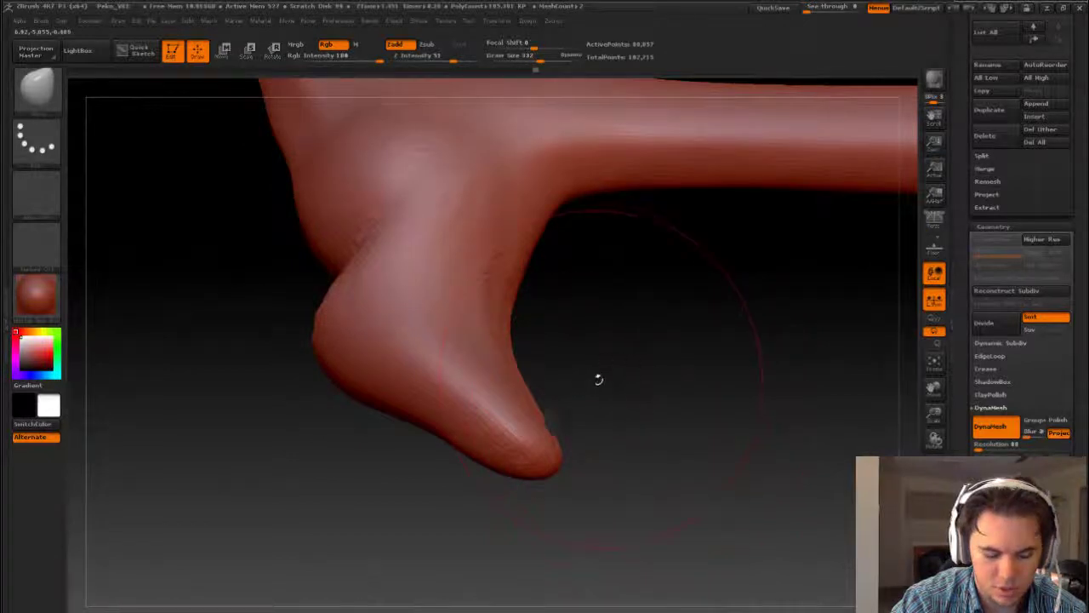
- Choose the Scratch brush and carve a rough textured patch into the protrusion
key(b)
key(s)
key(t)
key(s)
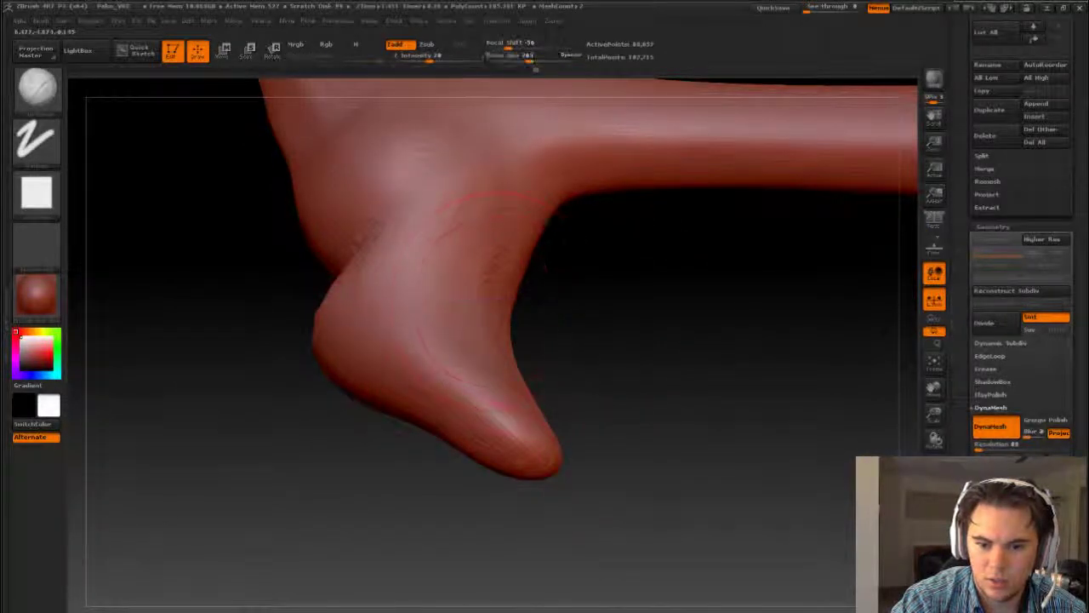
mouse_move(540, 320)
mouse_down()
mouse_move(476, 323)
mouse_move(490, 311)
mouse_move(528, 345)
mouse_move(612, 290)
mouse_move(553, 255)
mouse_move(511, 289)
mouse_move(562, 307)
mouse_move(528, 238)
mouse_up()
drag(578, 442, 606, 430)
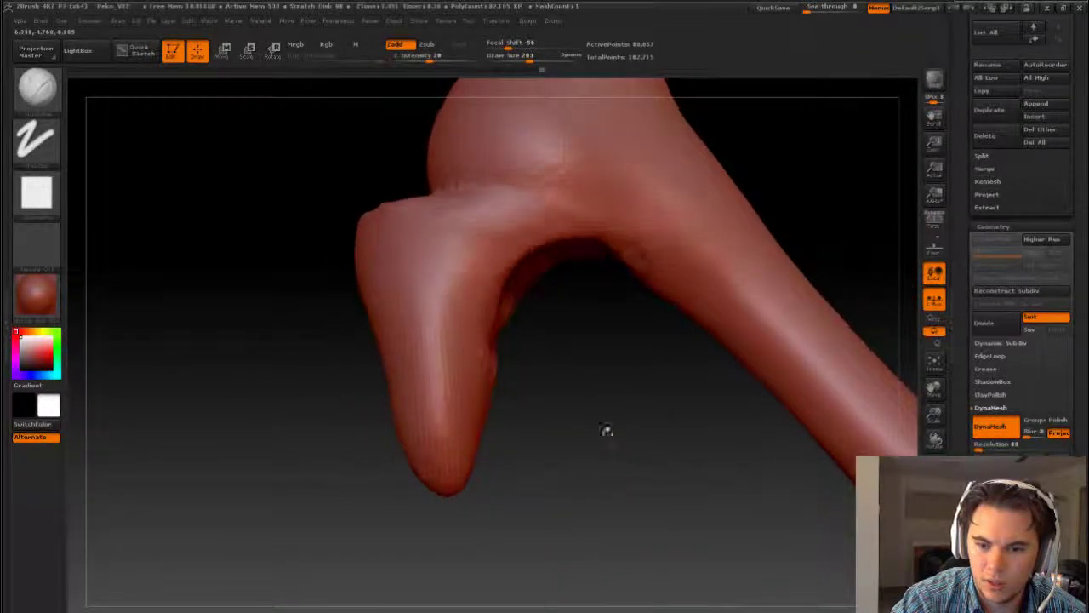
mouse_move(569, 236)
mouse_down()
mouse_move(579, 293)
mouse_move(561, 319)
mouse_move(596, 340)
mouse_up()
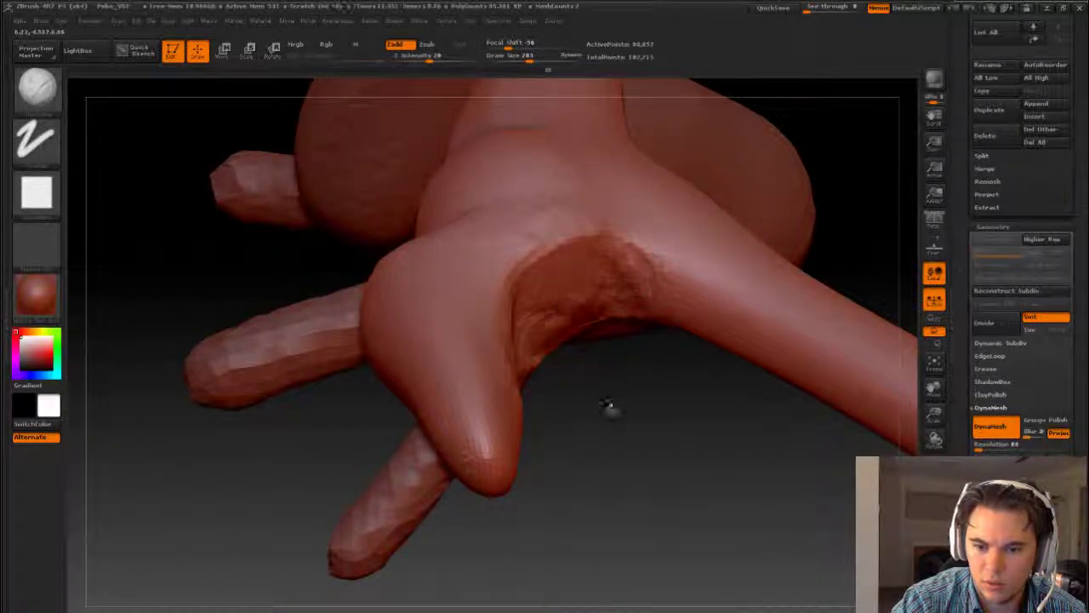
drag(627, 450, 593, 436)
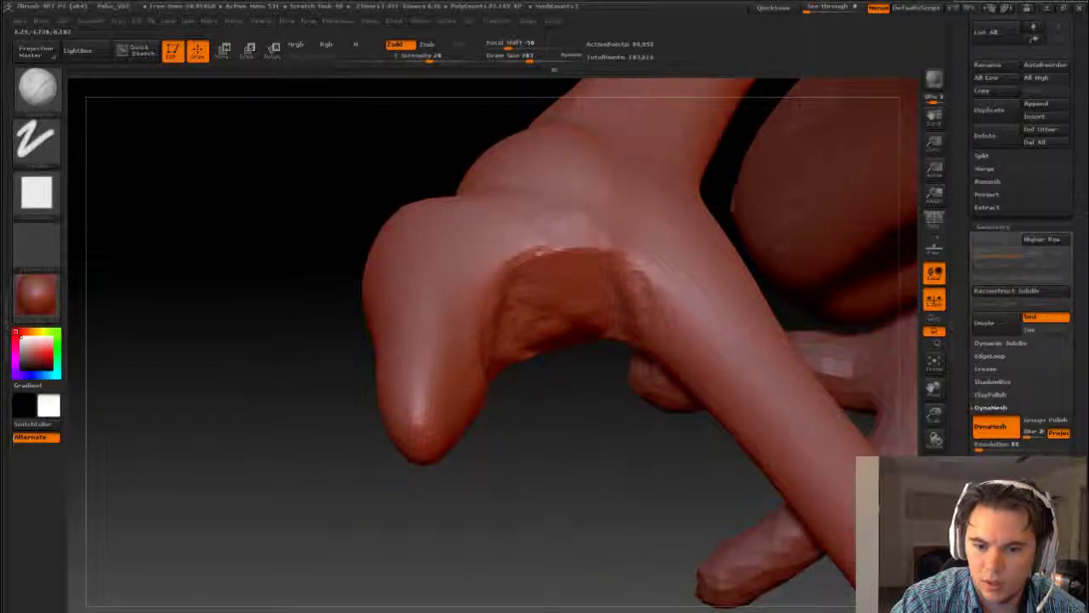
- Shrink the brush, scratch a vertical streak and horizontal ridge, and smooth the streaks
key(s)
drag(535, 321, 523, 319)
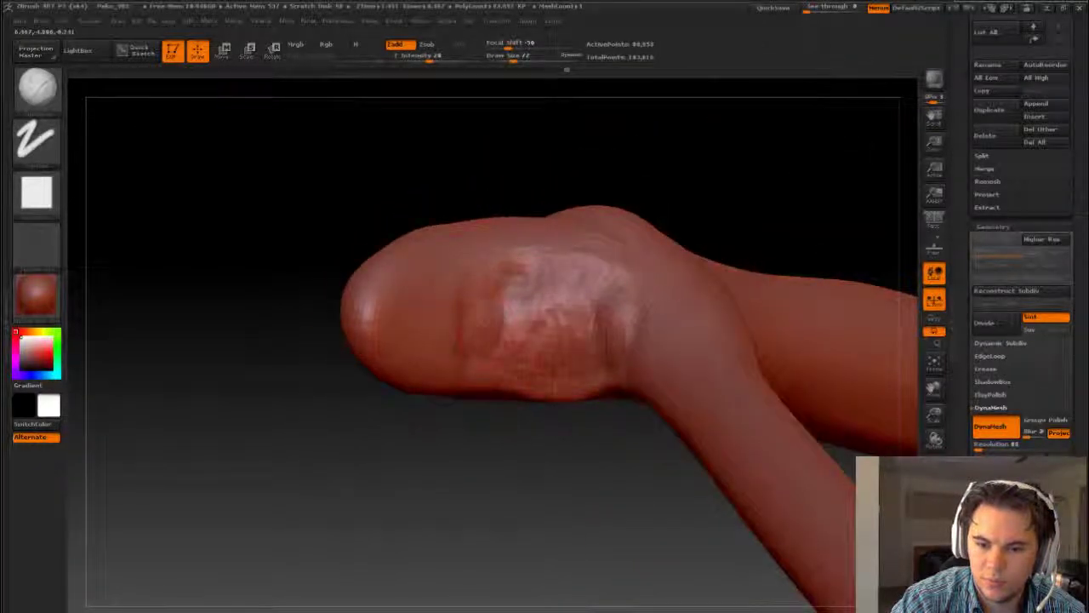
drag(504, 287, 503, 368)
shift+drag(592, 310, 617, 340)
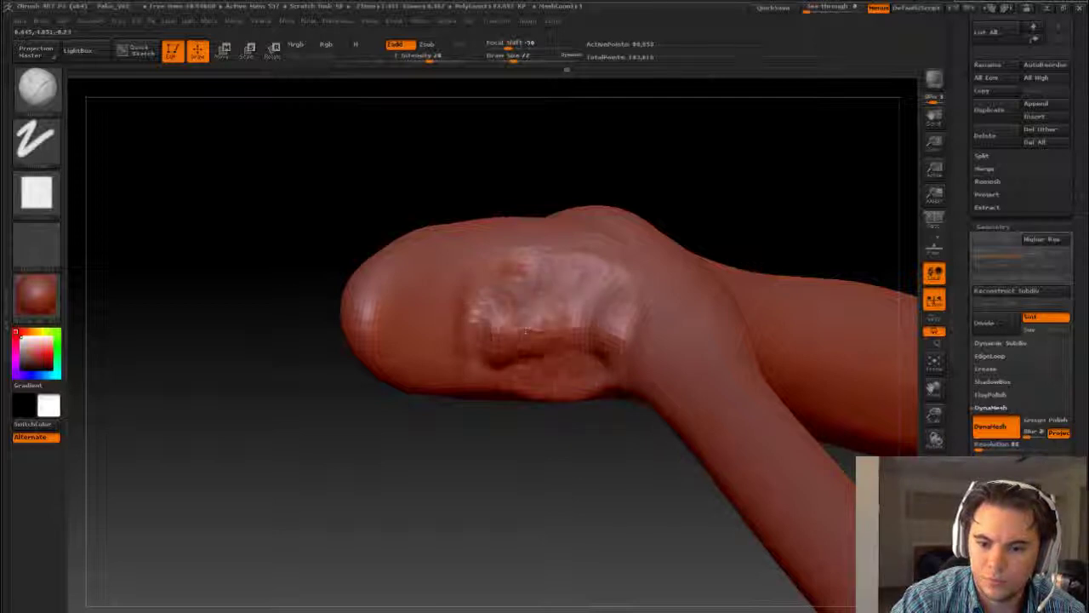
mouse_move(548, 329)
mouse_down()
mouse_move(504, 362)
mouse_move(622, 342)
mouse_move(545, 316)
mouse_move(588, 306)
mouse_move(511, 323)
mouse_up()
- Zoom out and orbit to view the whole pterodactyl
drag(462, 511, 391, 383)
drag(510, 426, 835, 359)
drag(510, 364, 491, 332)
drag(555, 260, 523, 434)
- Swell the wing finger bone near its base with the Magnify brush
drag(483, 375, 503, 367)
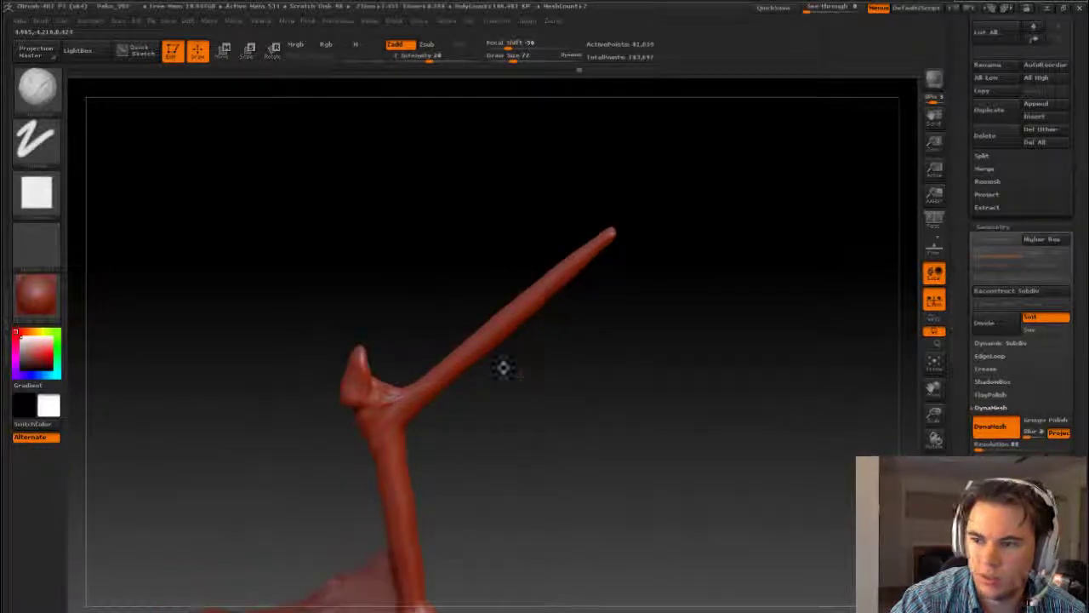
key(s)
key(b)
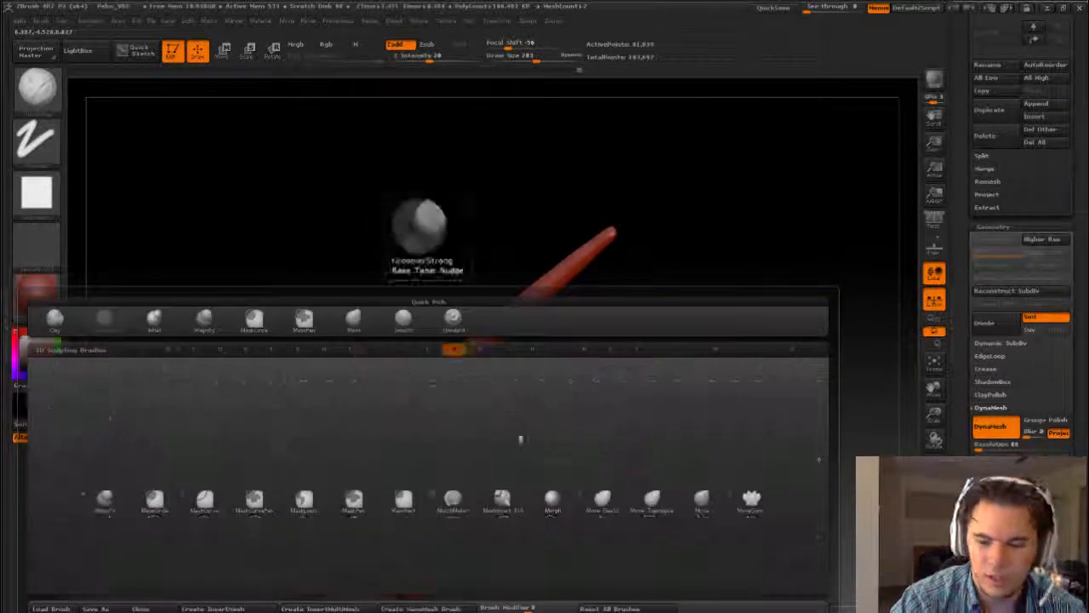
click(104, 498)
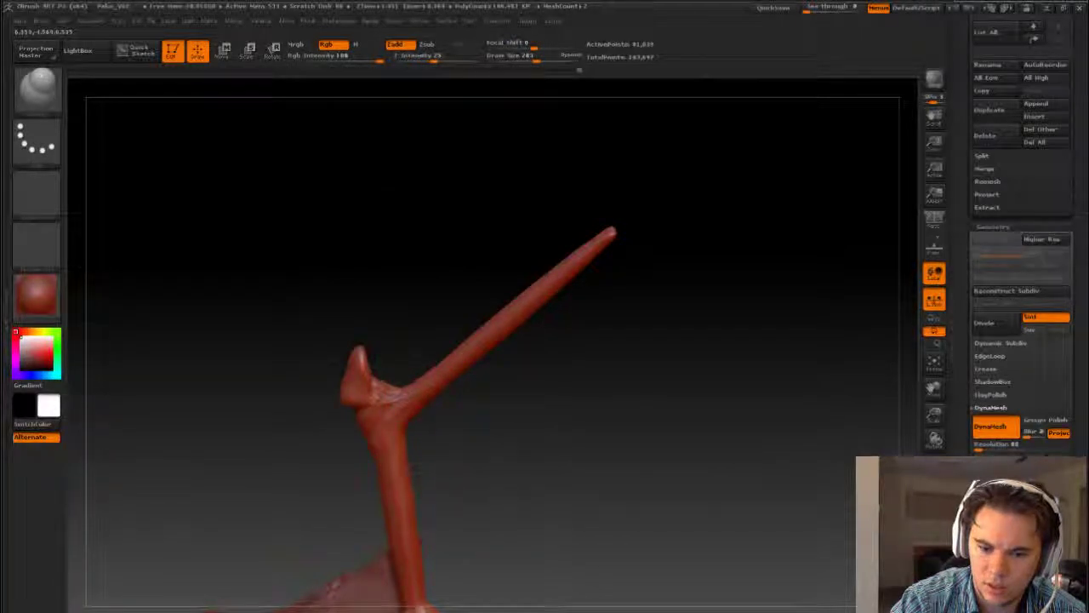
shift+drag(413, 391, 451, 366)
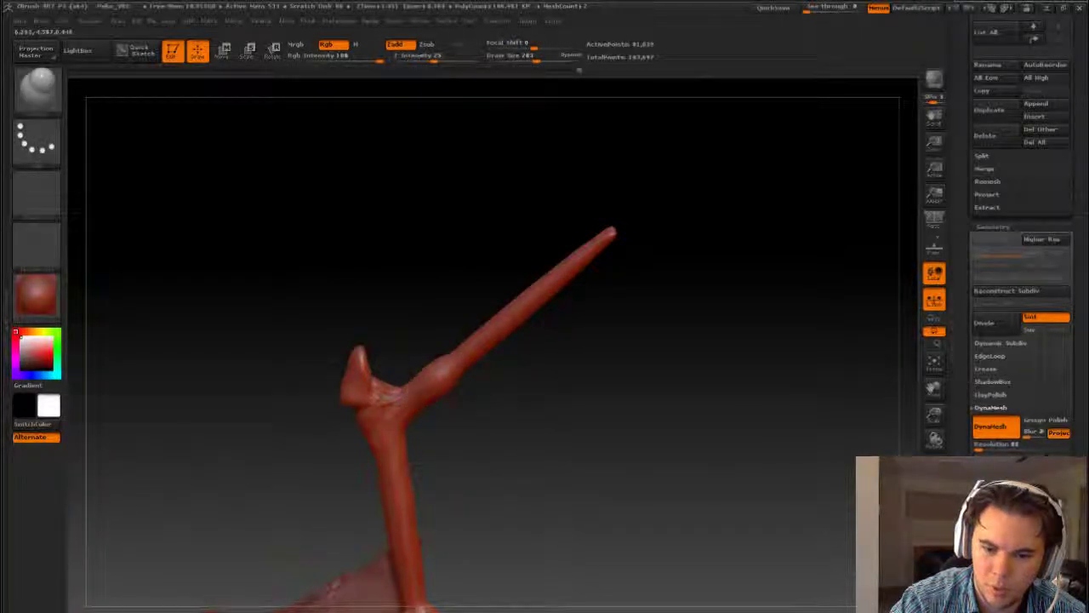
drag(520, 382, 526, 591)
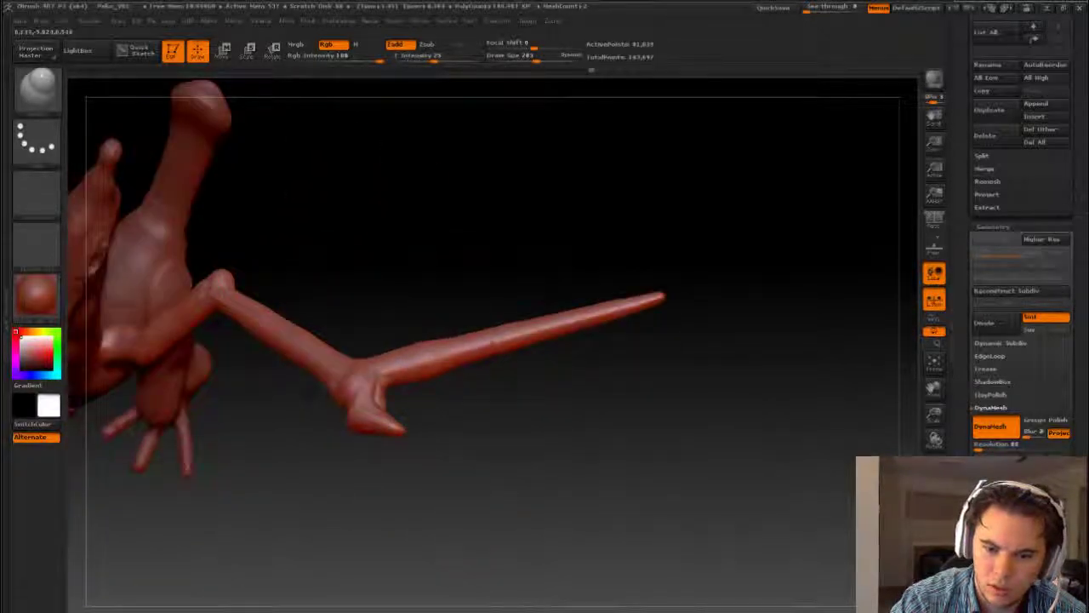
drag(514, 402, 443, 456)
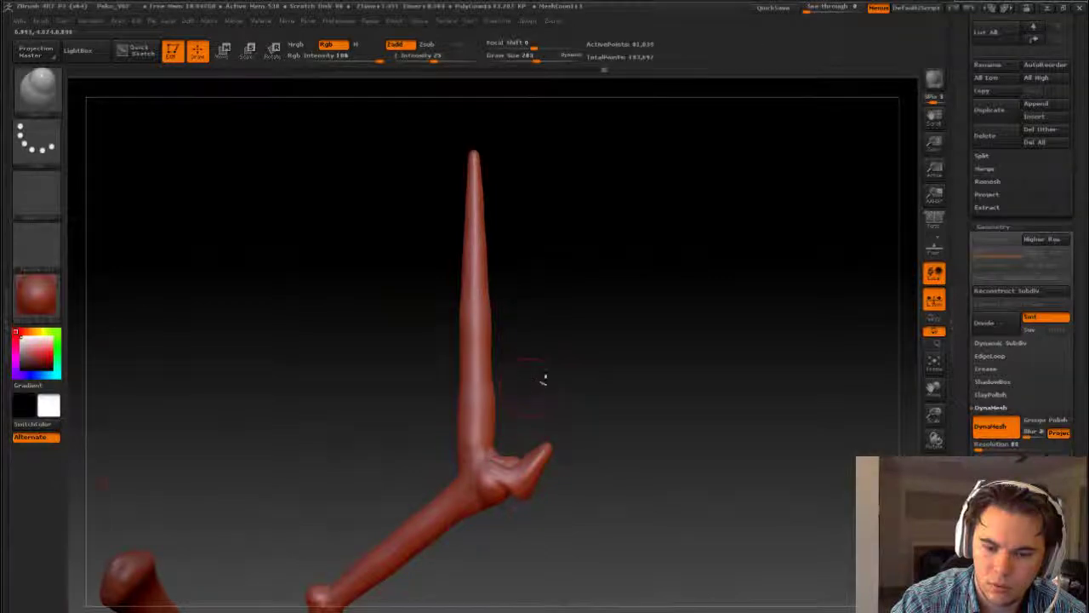
drag(544, 381, 511, 306)
- Reduce the brush size and load the Standard brush with Dots stroke
key(b)
key(s)
key(t)
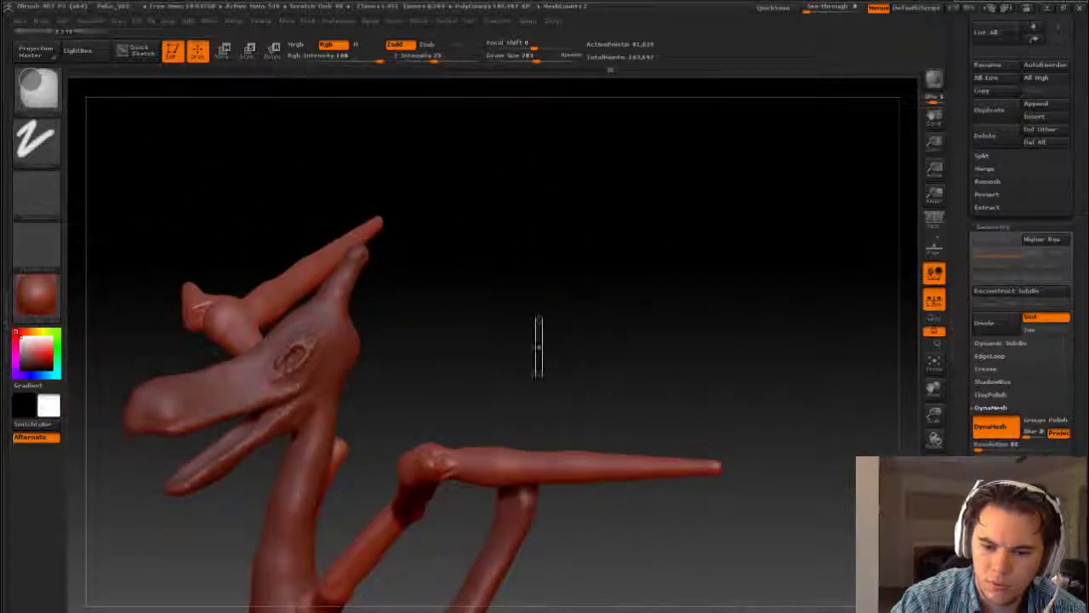
mouse_move(538, 348)
mouse_down()
mouse_move(613, 440)
mouse_move(442, 511)
mouse_move(353, 596)
mouse_move(437, 334)
mouse_up()
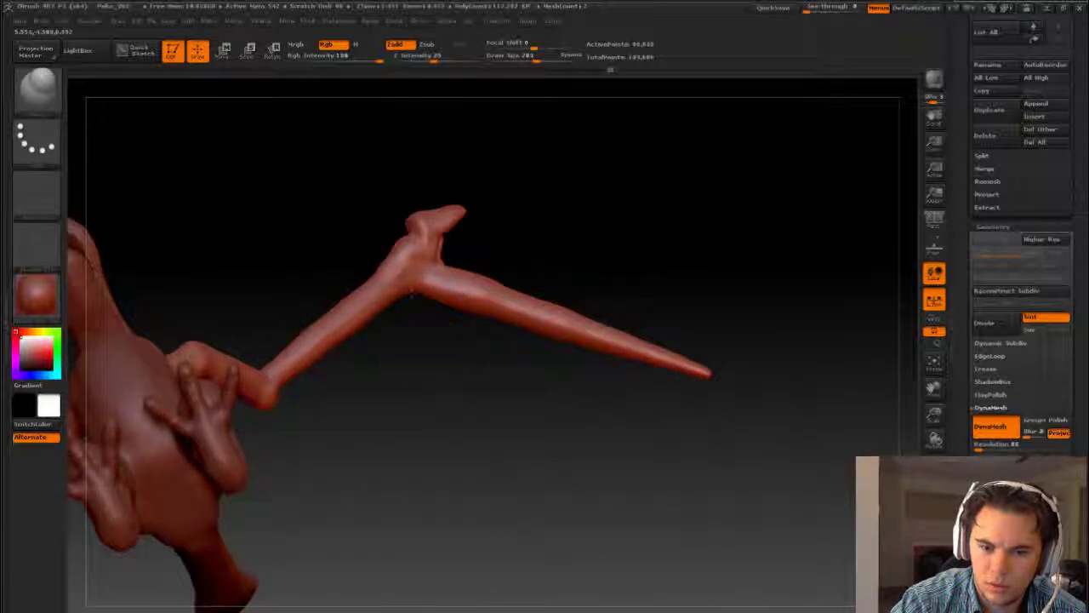
mouse_move(415, 295)
mouse_down()
mouse_move(479, 318)
mouse_move(494, 249)
mouse_move(411, 289)
mouse_up()
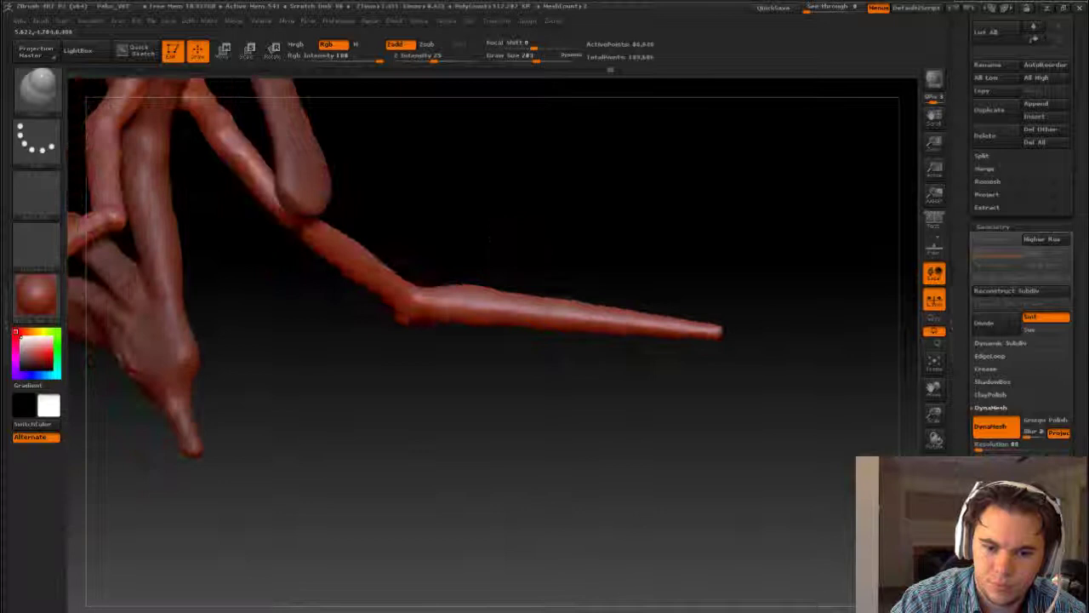
key(s)
key(b)
key(s)
key(t)
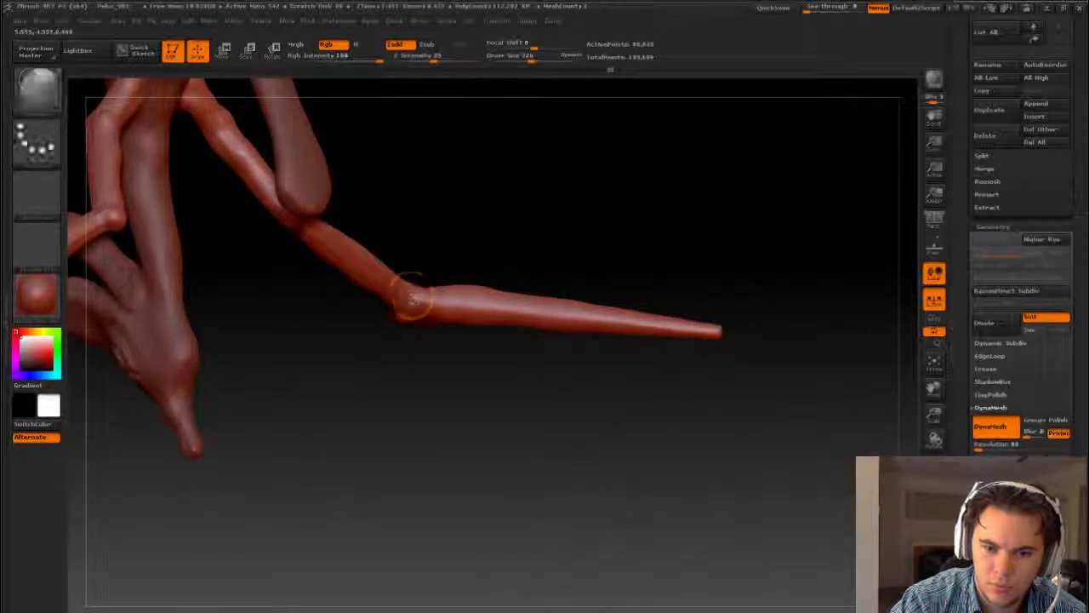
drag(499, 230, 428, 389)
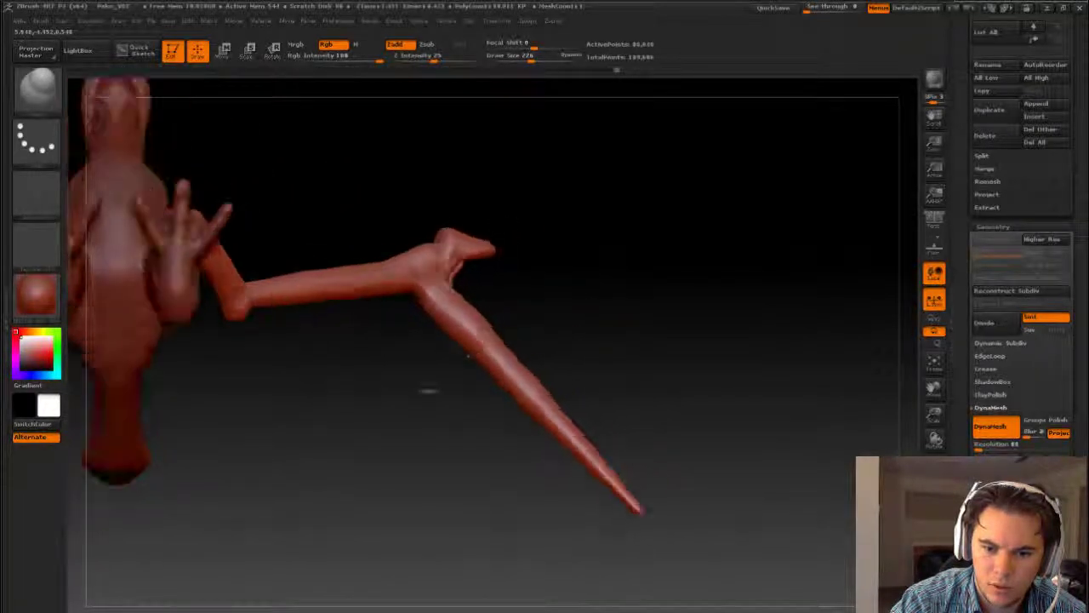
drag(458, 423, 370, 375)
mouse_move(528, 422)
mouse_down()
mouse_move(556, 428)
mouse_move(545, 433)
mouse_up()
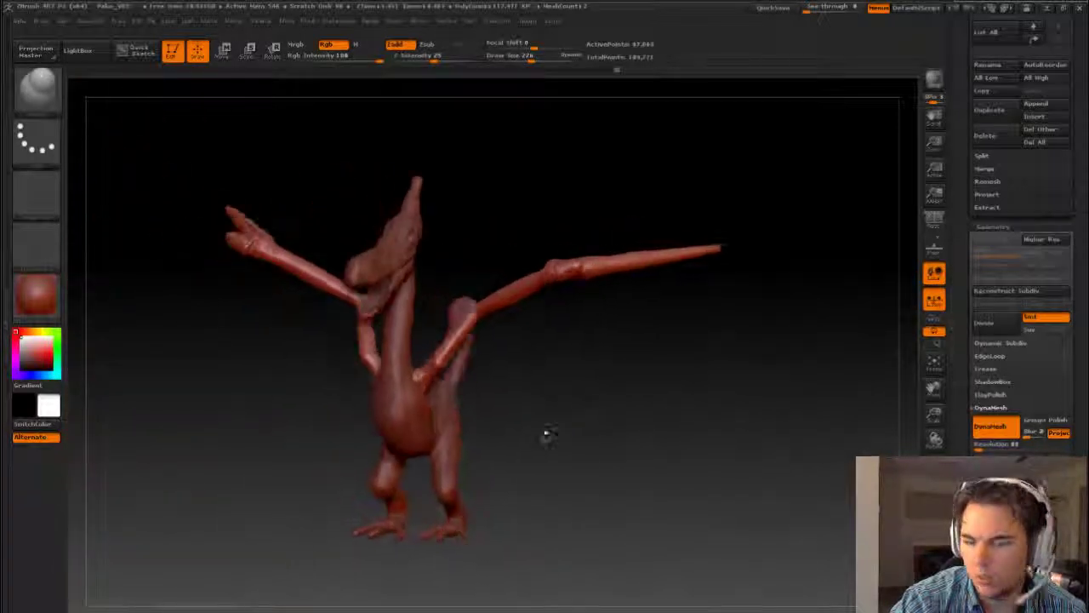